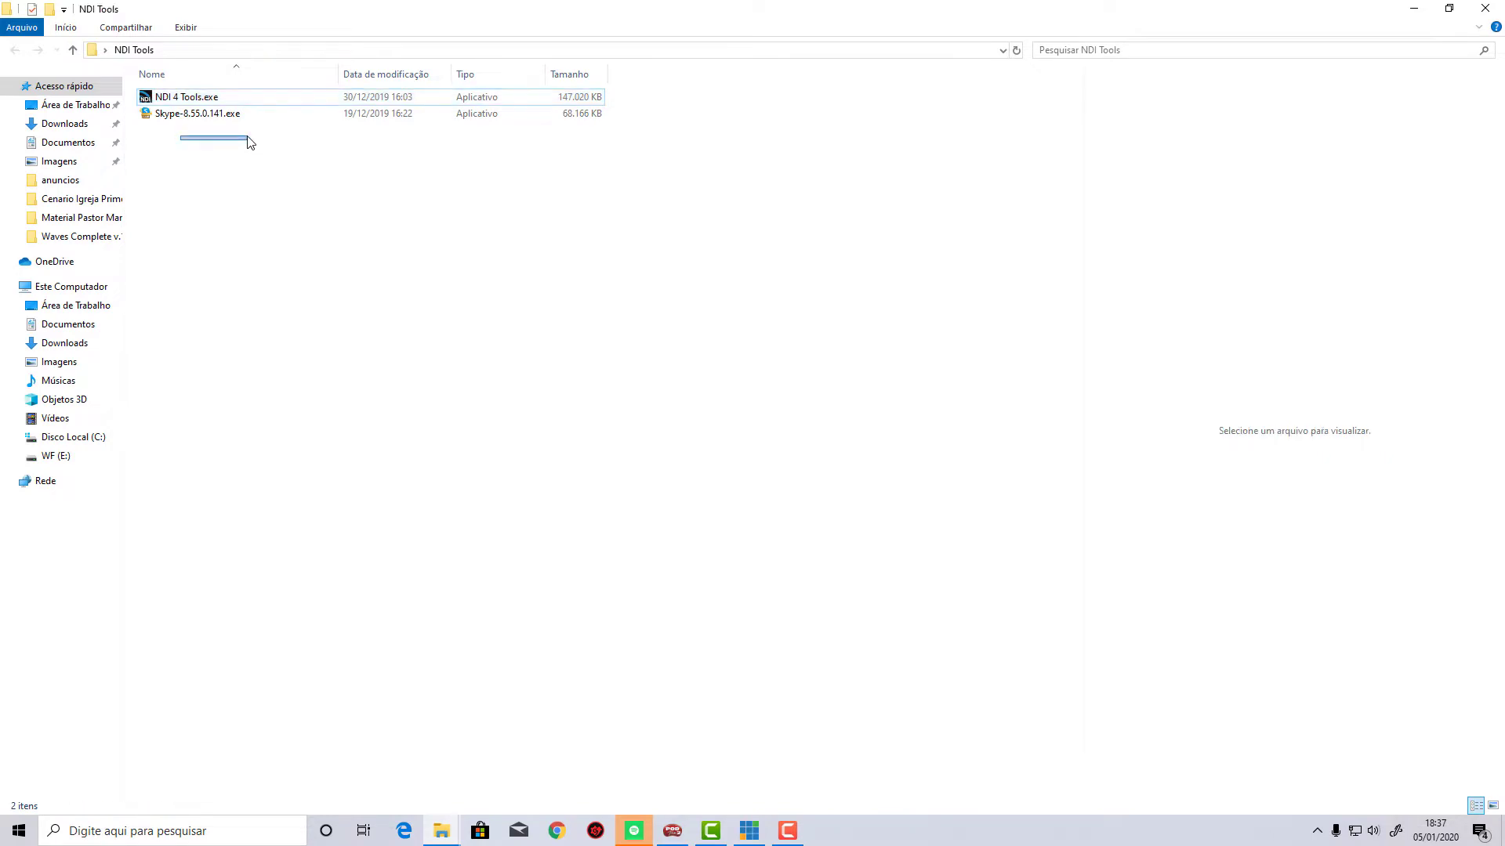
pyautogui.click(246, 194)
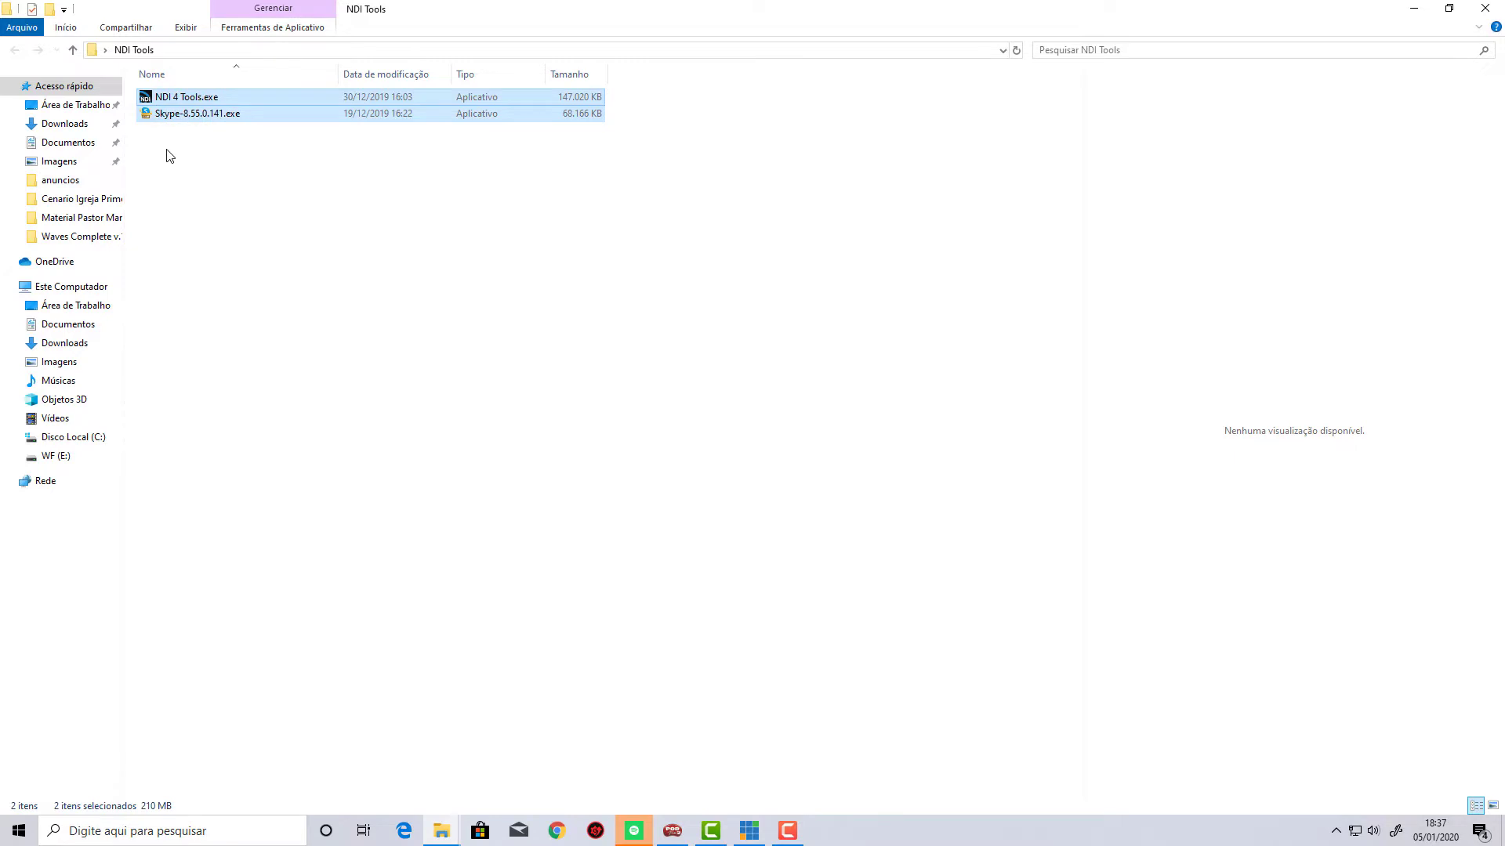
pyautogui.click(232, 177)
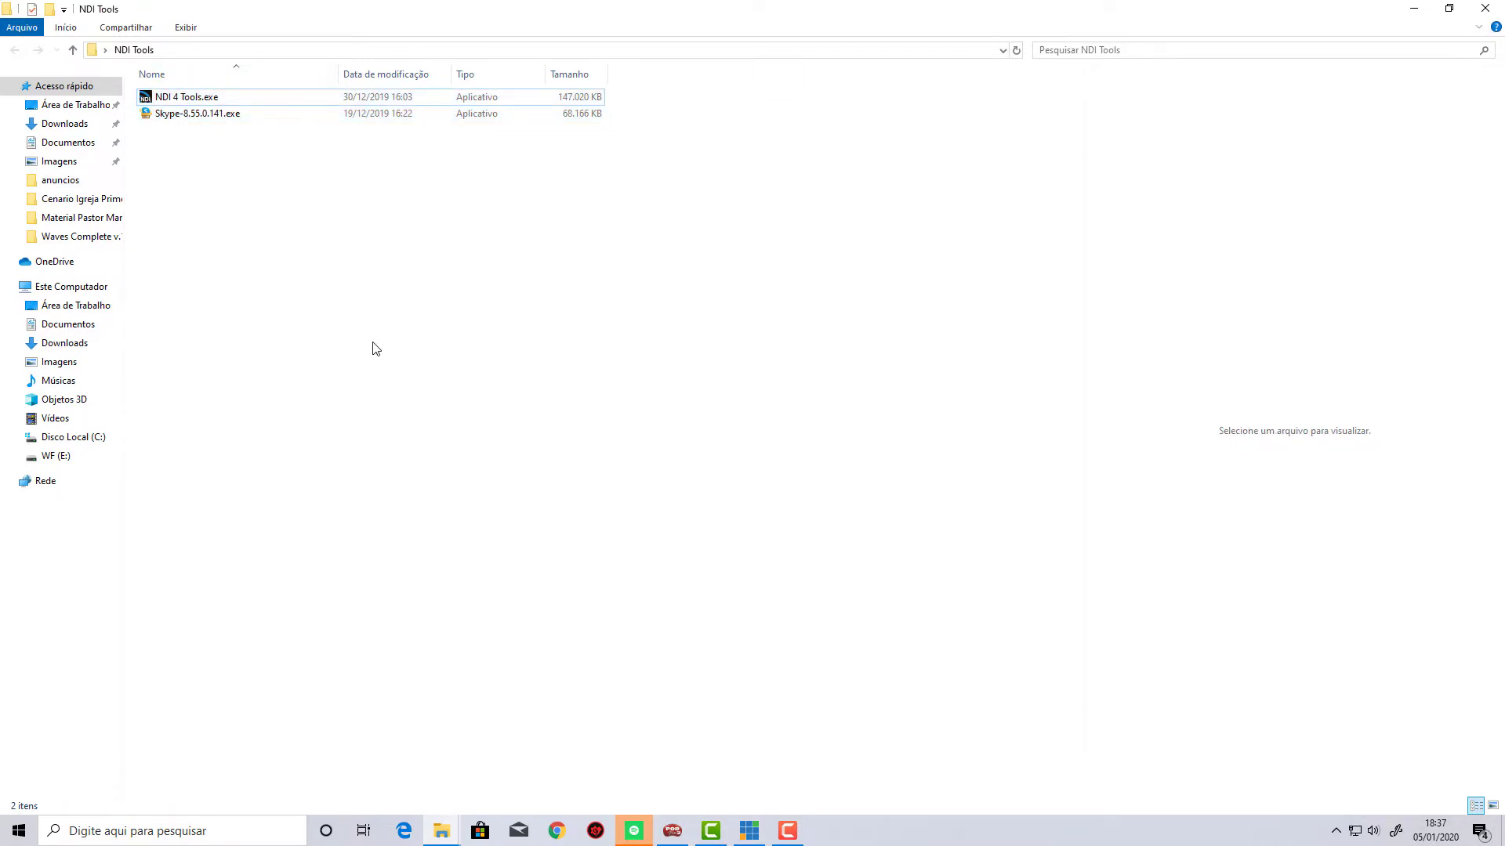
pyautogui.click(188, 118)
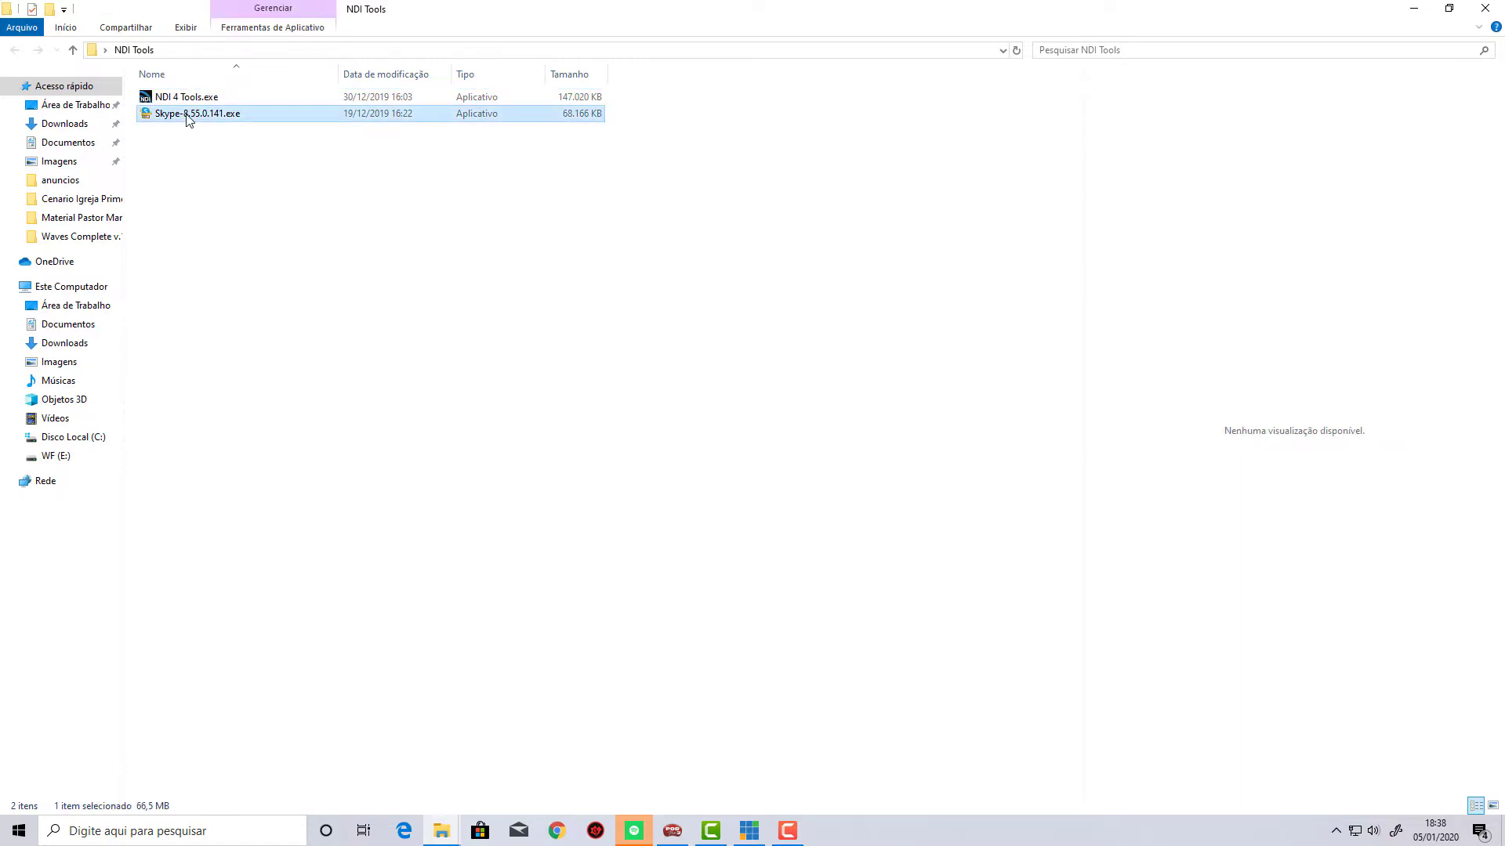
pyautogui.click(184, 100)
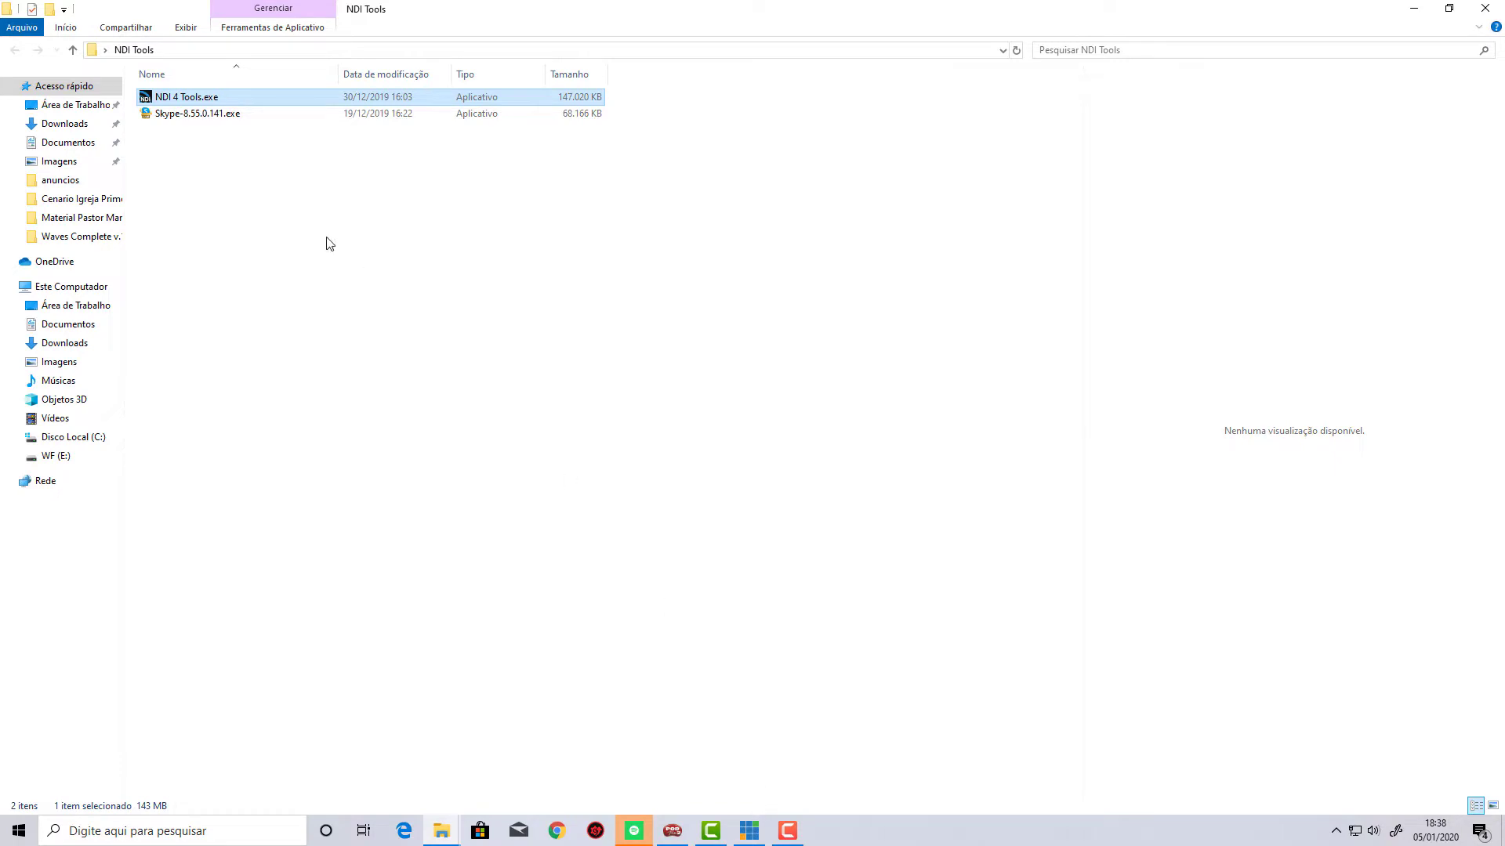
pyautogui.moveTo(197, 148); pyautogui.dragTo(242, 92)
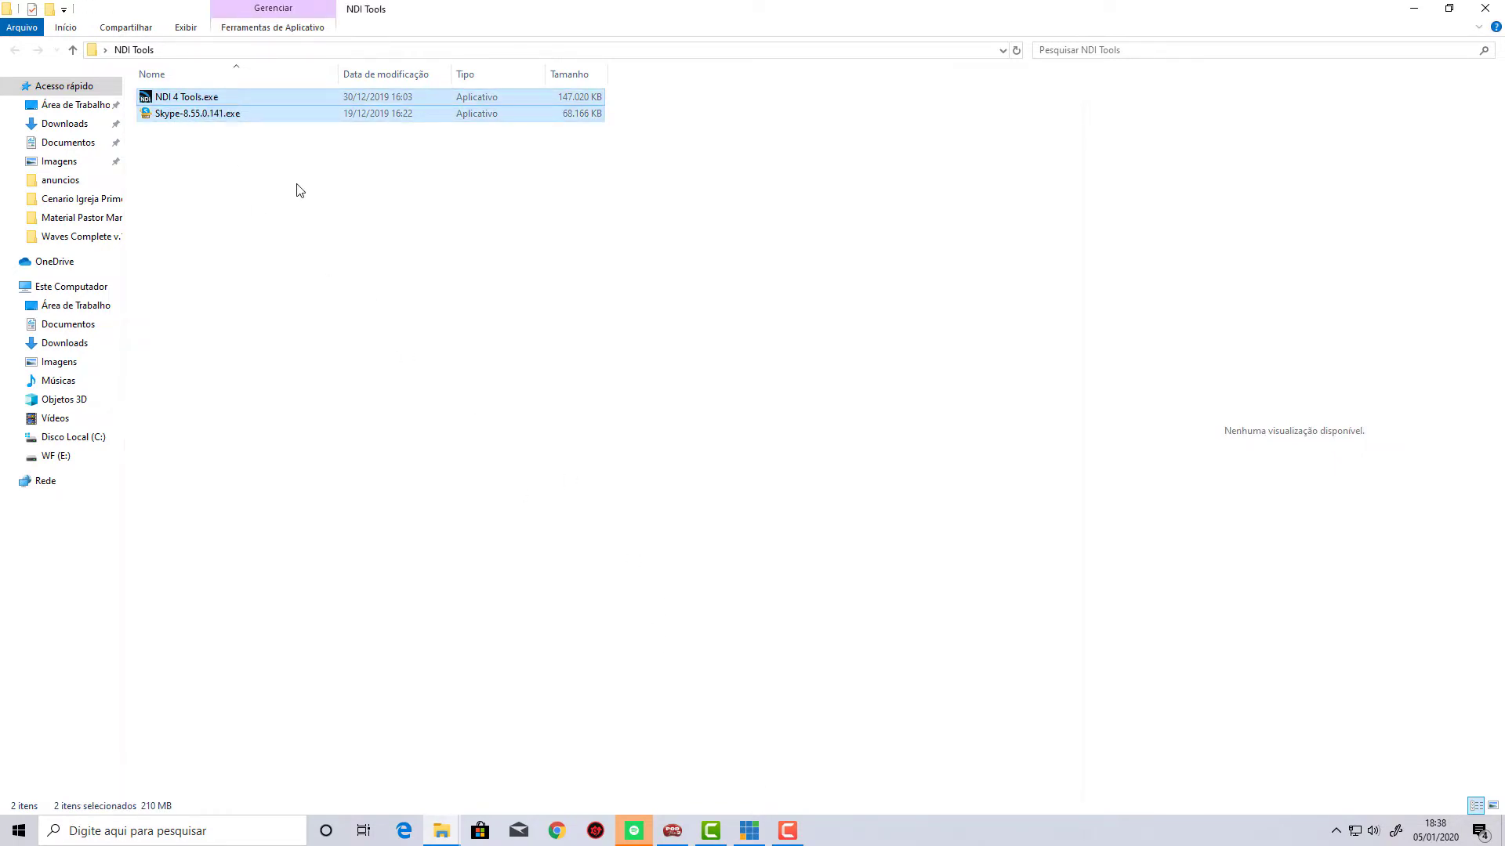
# - Switch to vMix and turn NDI off and back on for Output 1 in the output settings
pyautogui.click(751, 834)
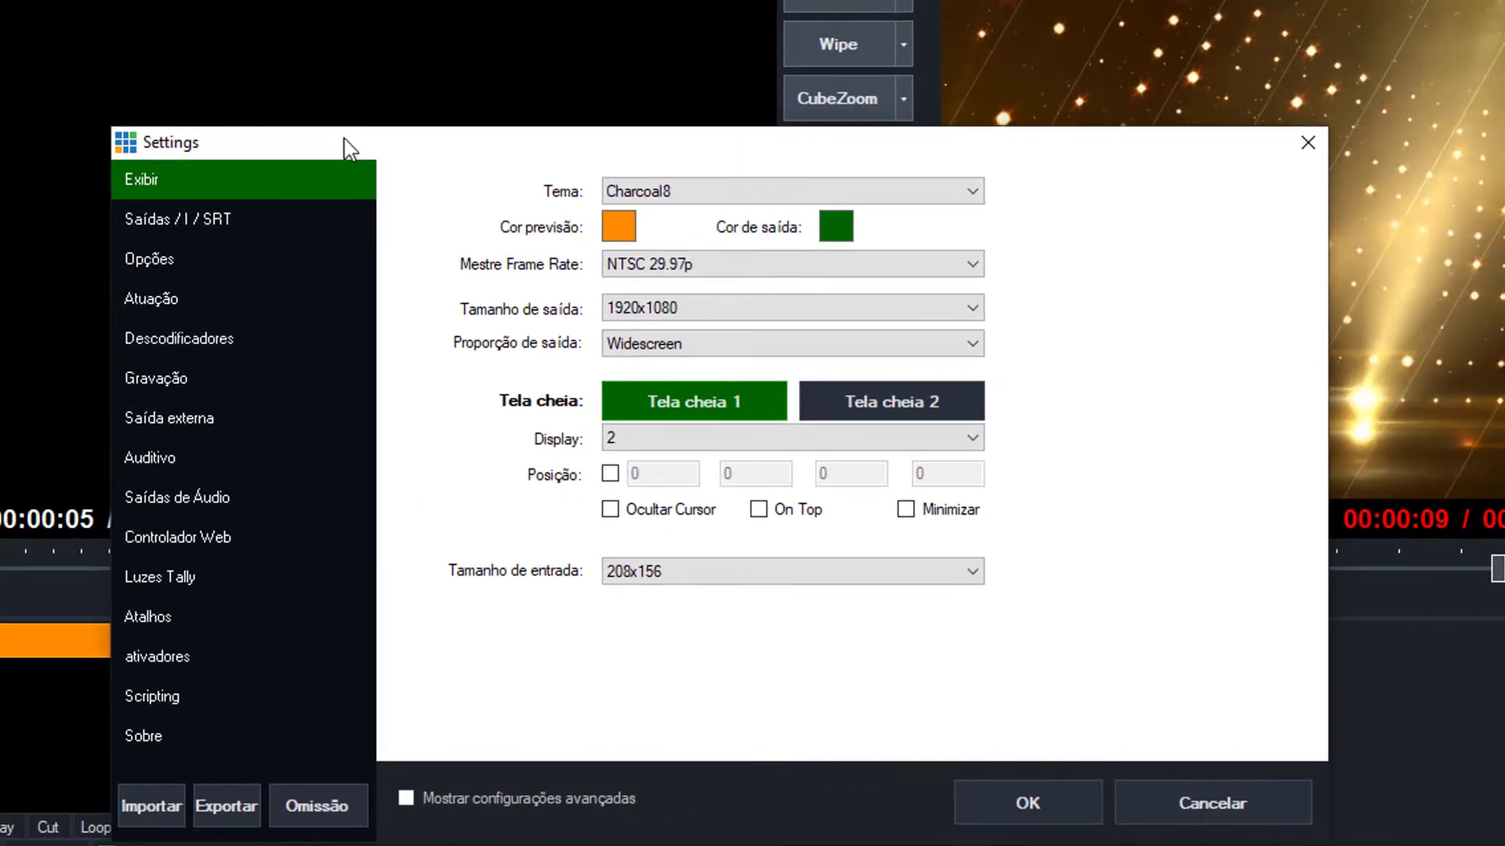
pyautogui.click(190, 220)
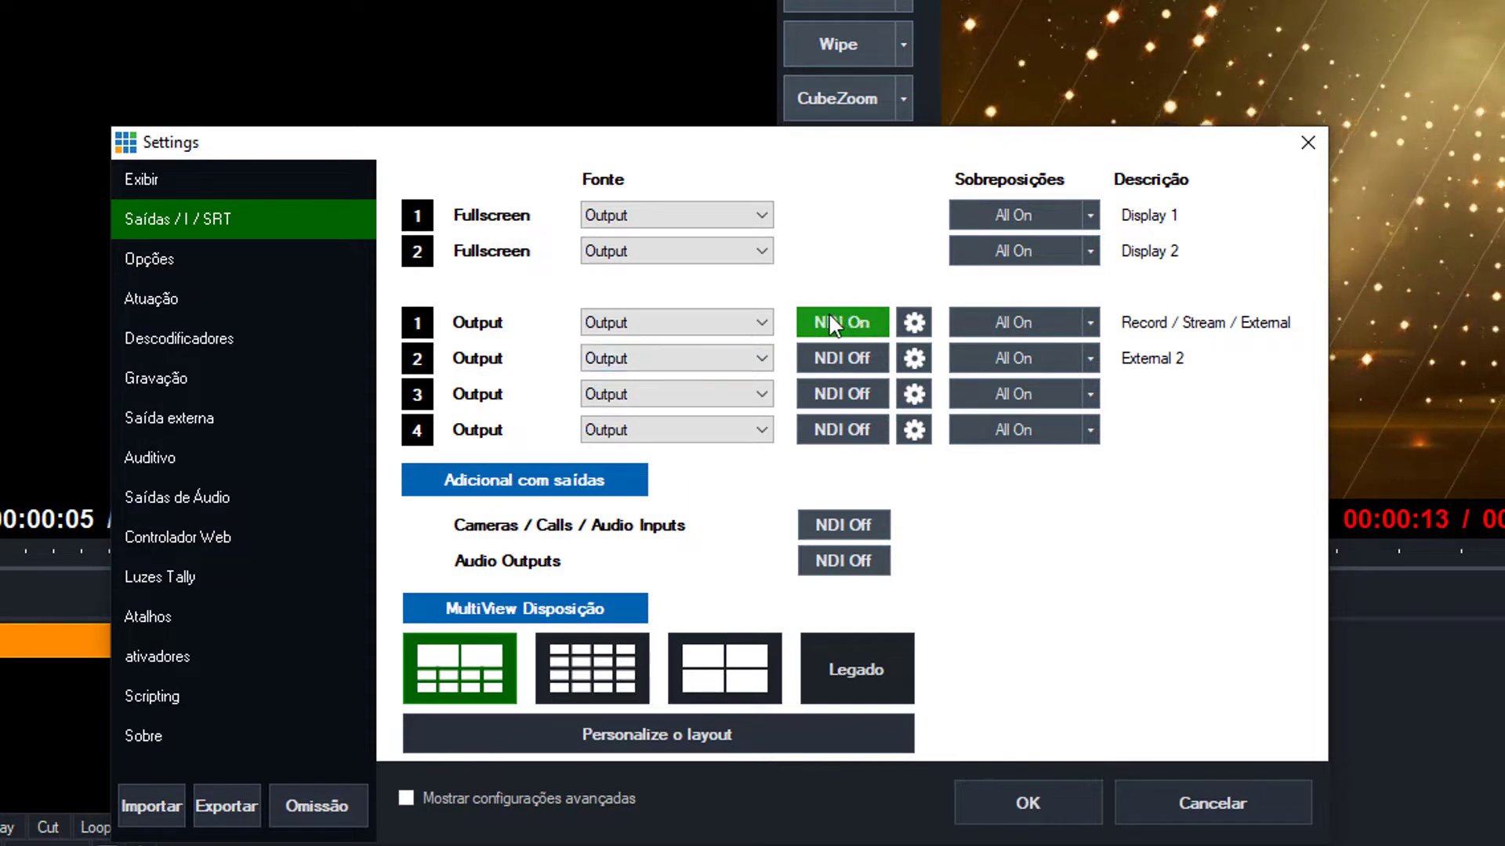
pyautogui.click(855, 322)
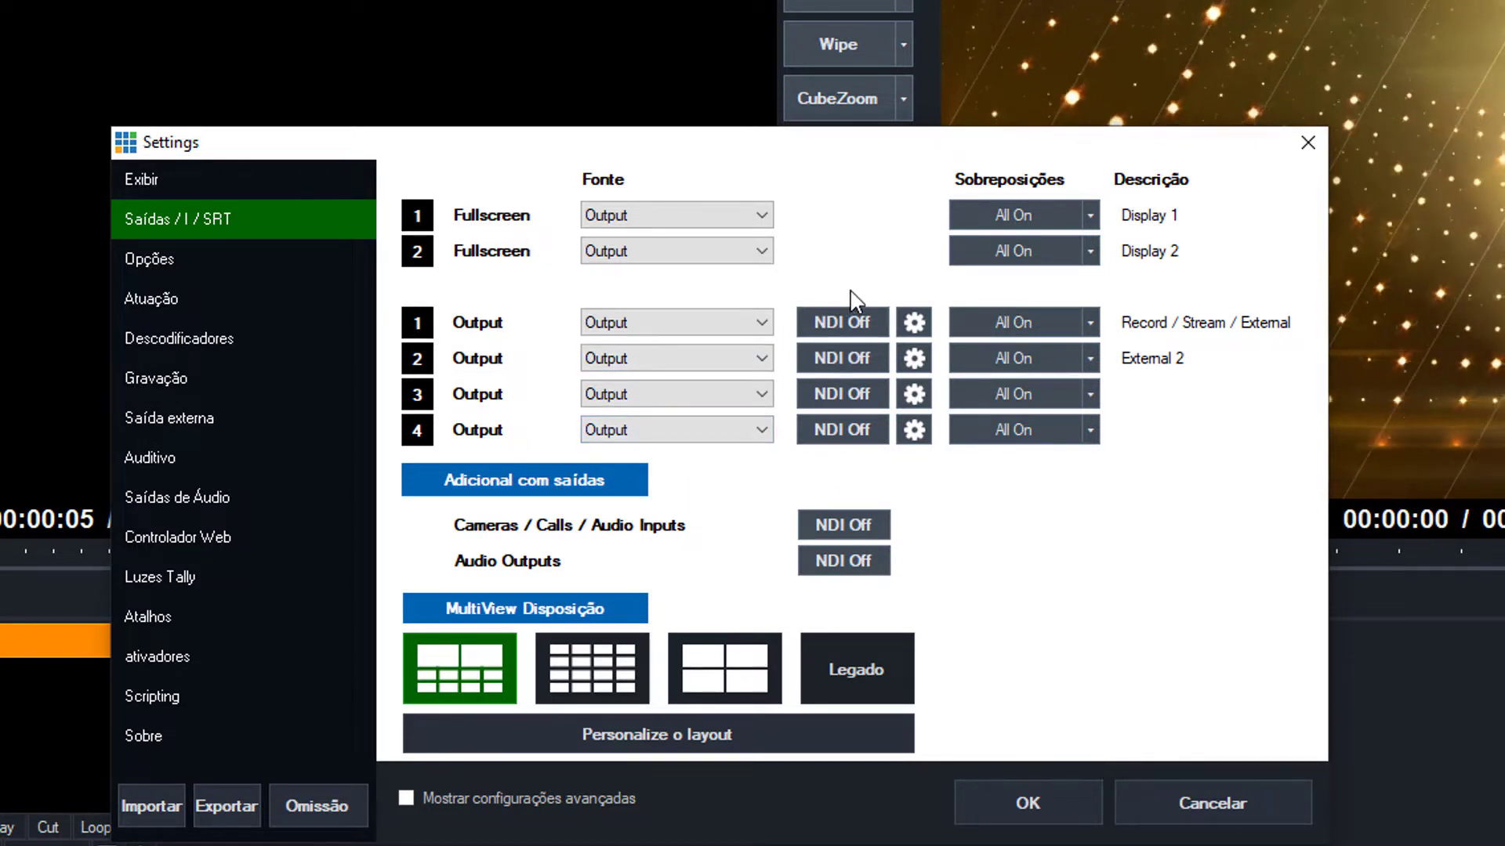
pyautogui.click(815, 321)
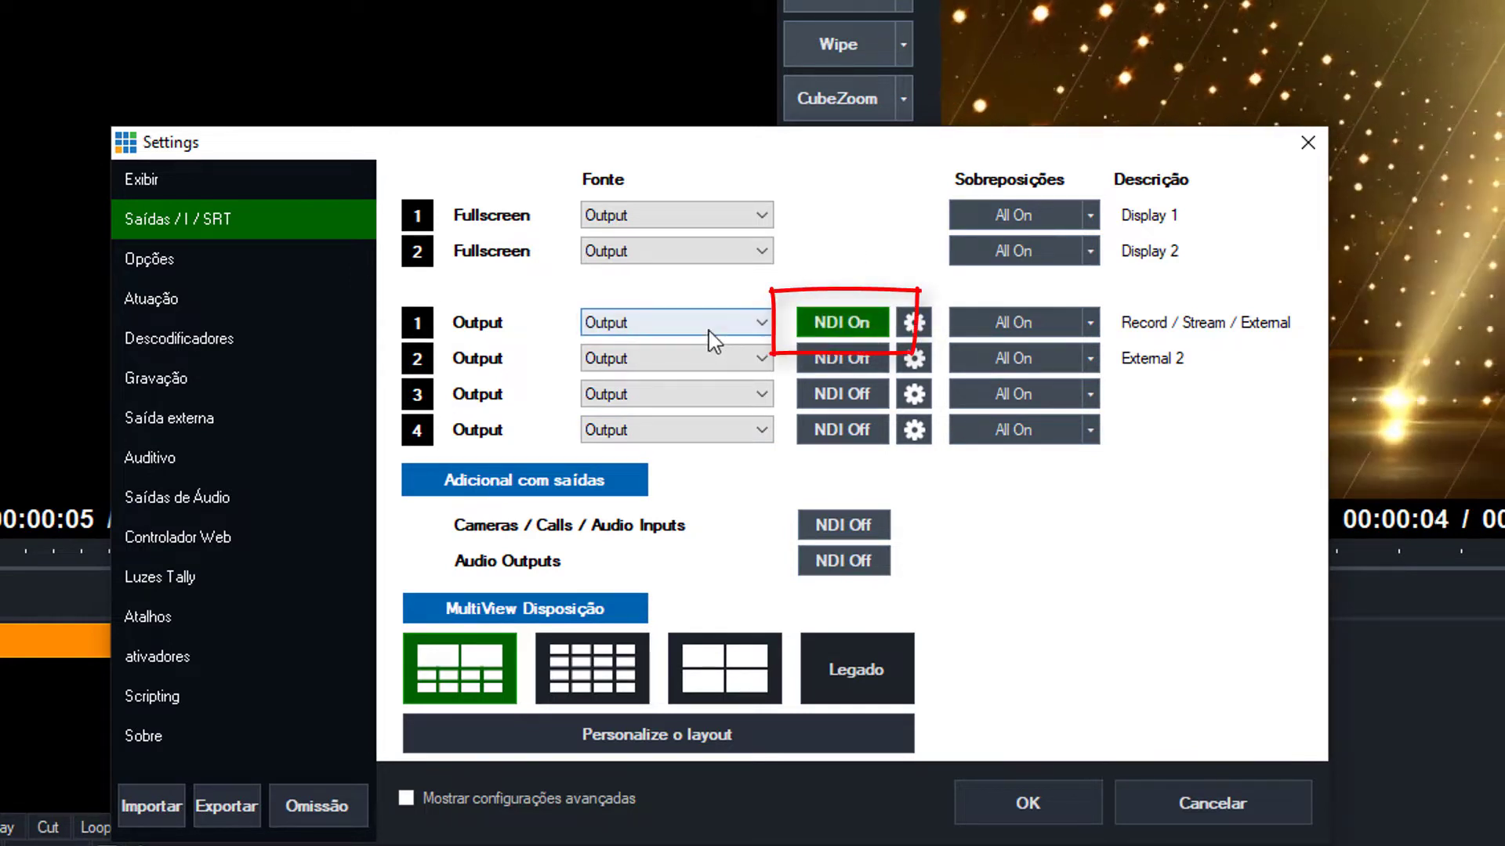
# - Set audio output bus A to None and back to Enabled, and apply the vMix settings
pyautogui.click(188, 502)
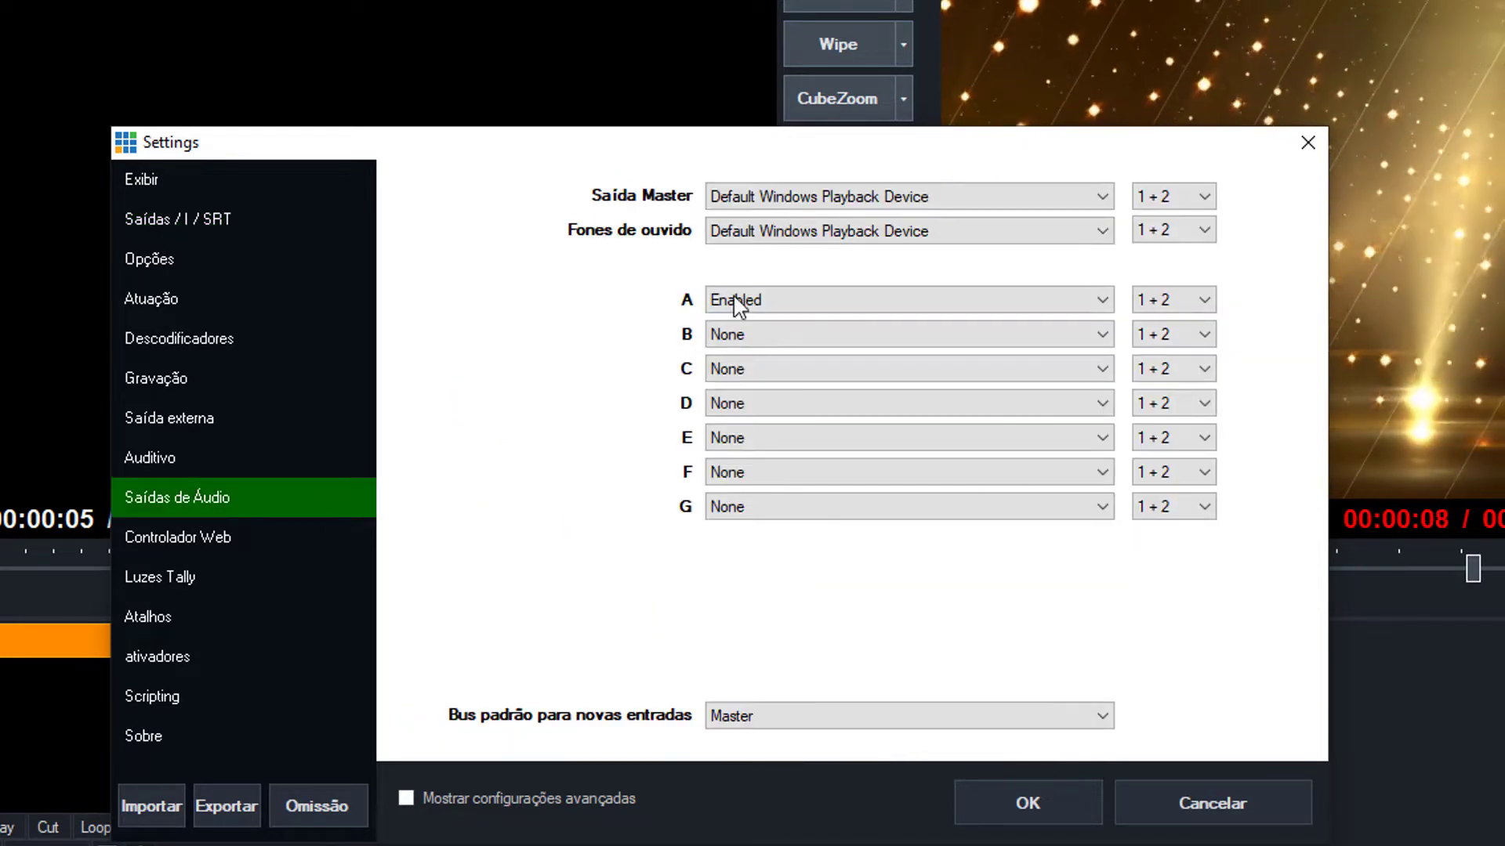
pyautogui.click(736, 304)
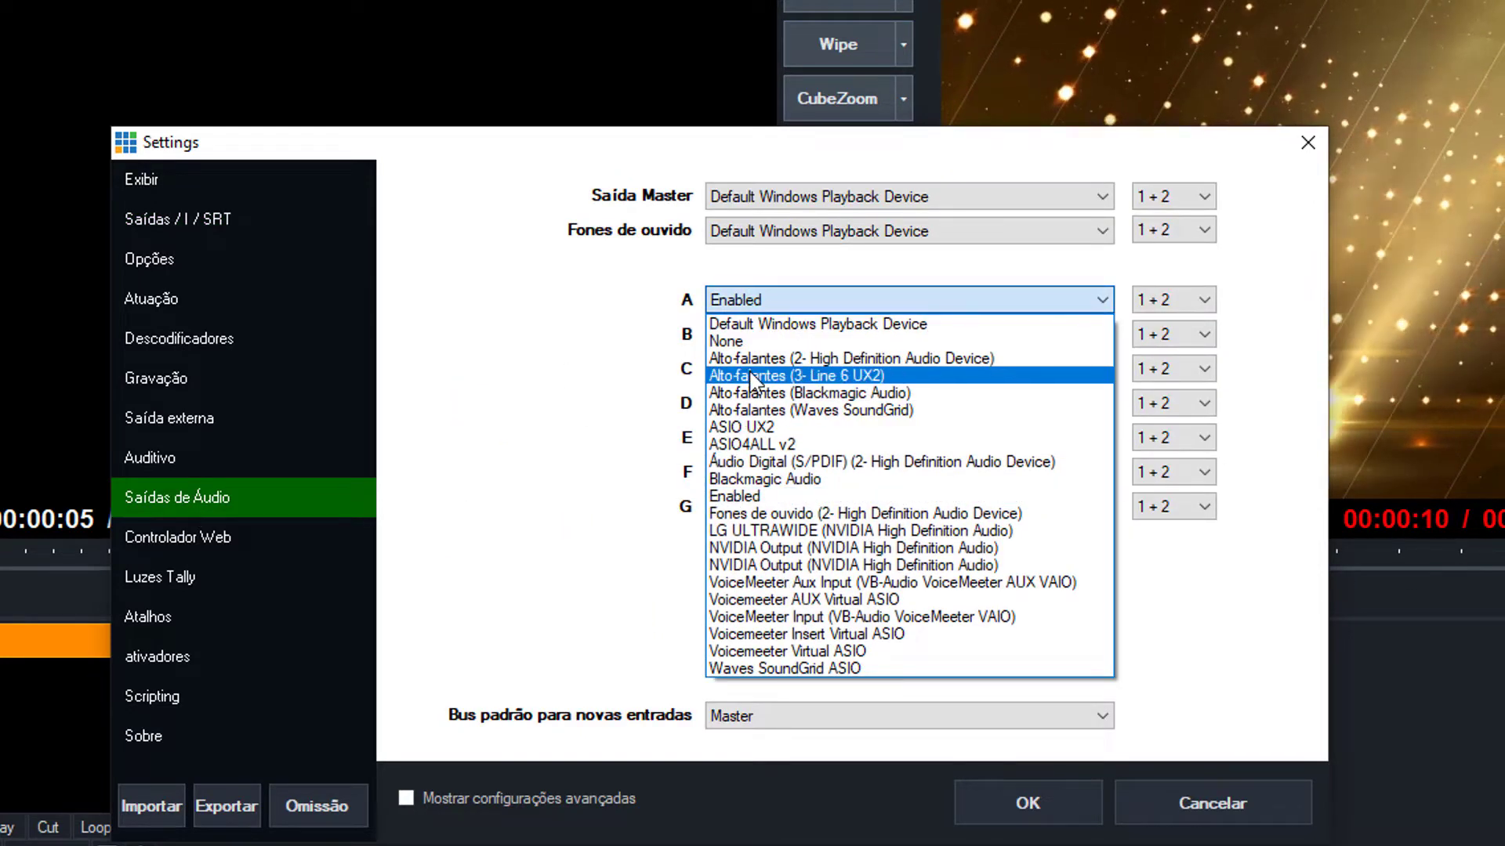
pyautogui.click(752, 342)
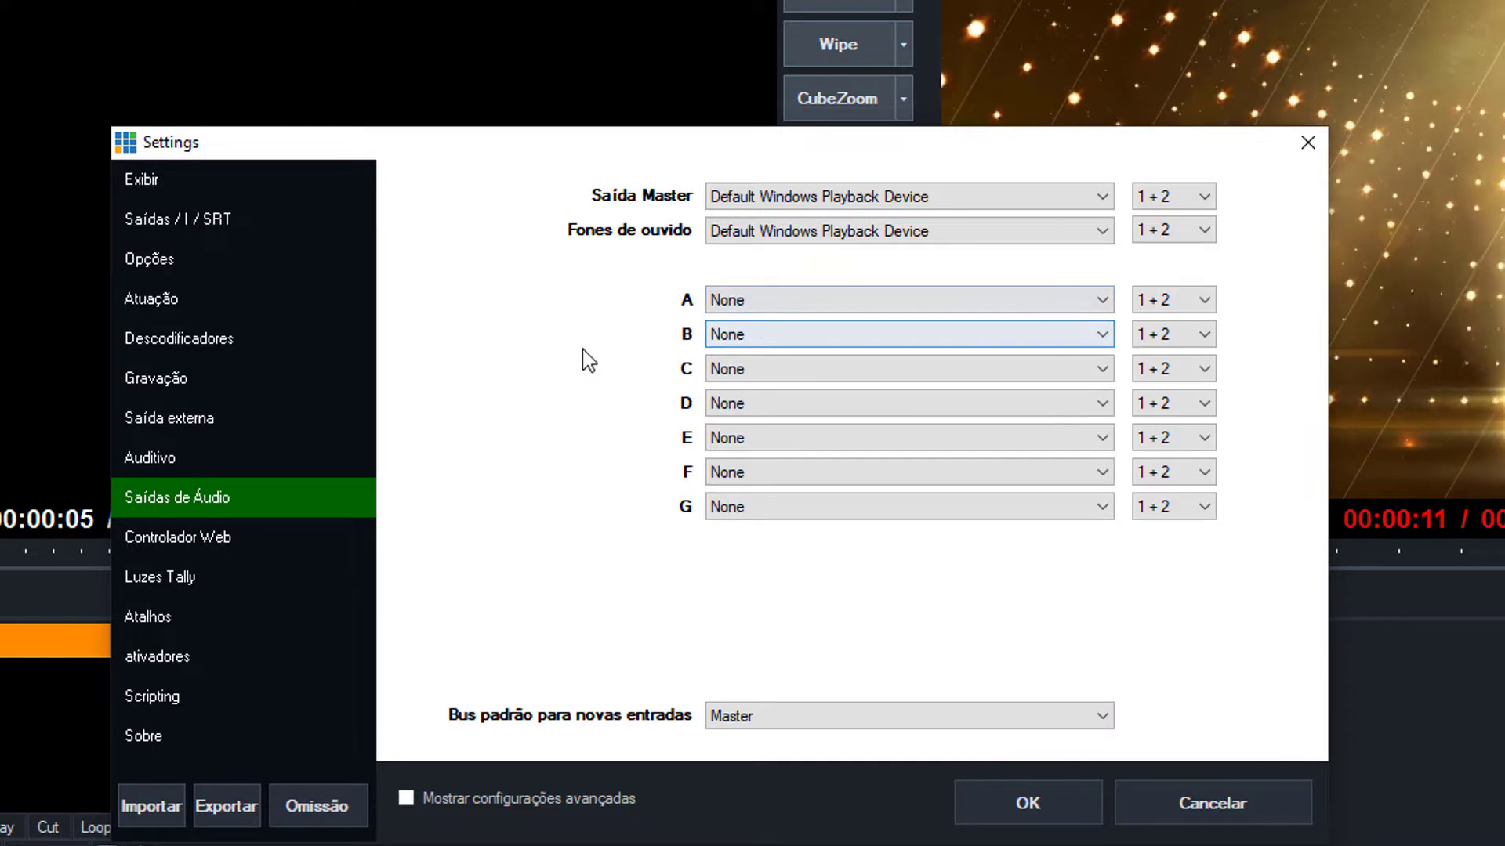
pyautogui.click(736, 302)
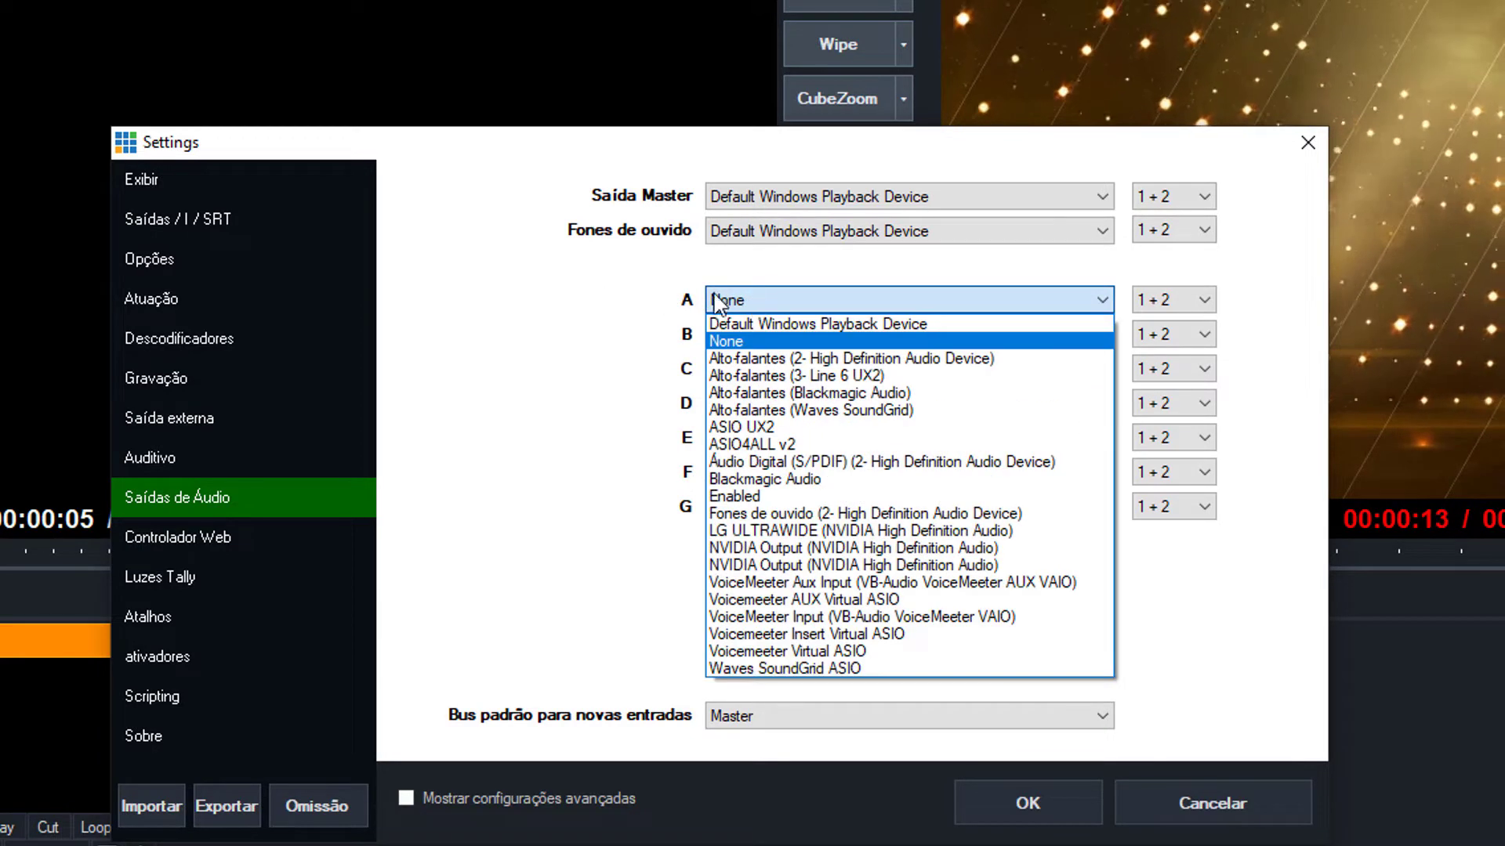
pyautogui.click(713, 500)
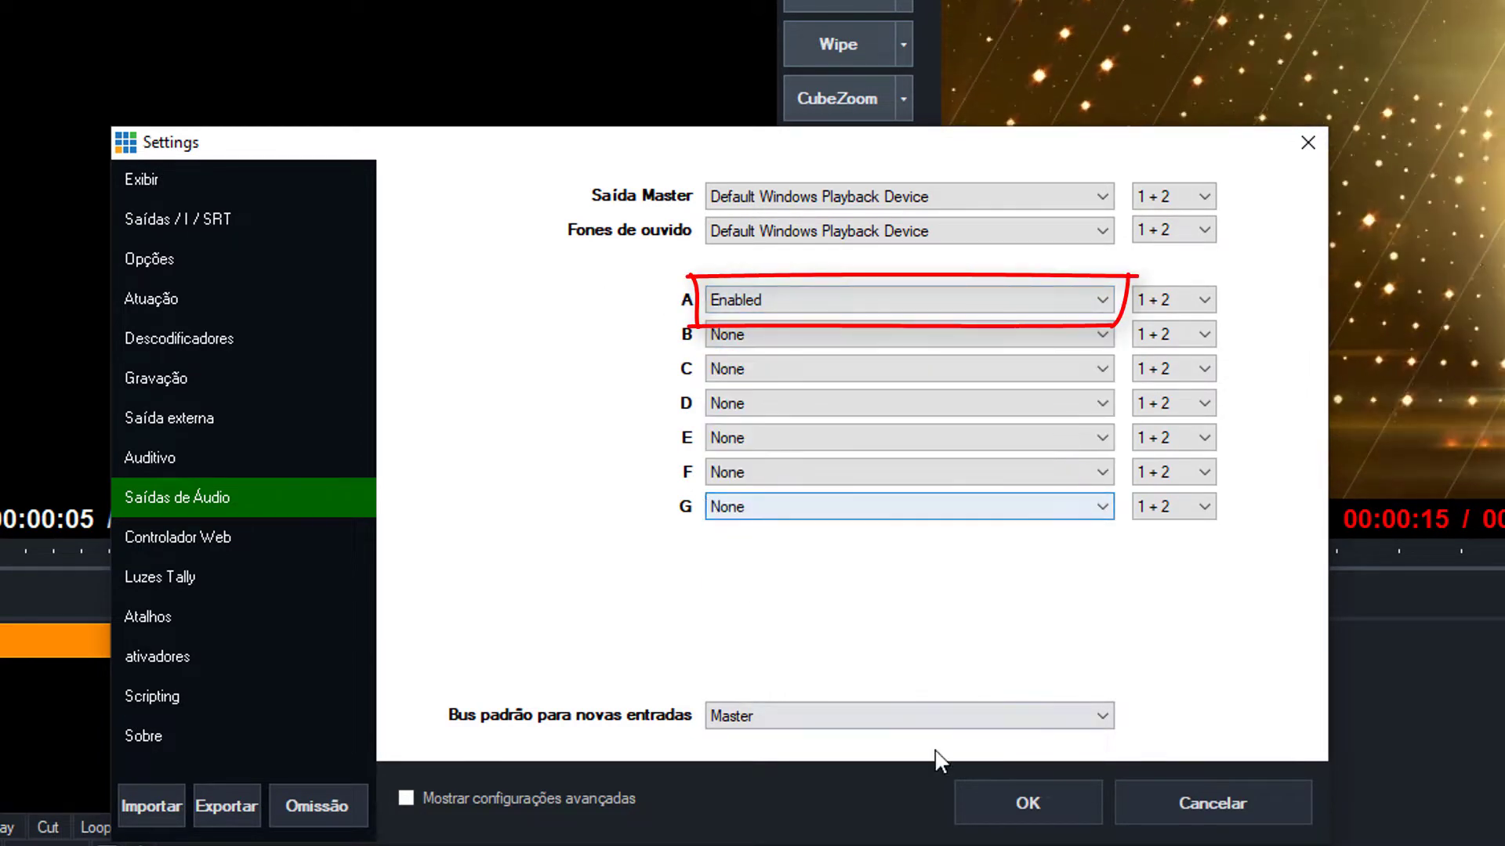
pyautogui.click(1023, 797)
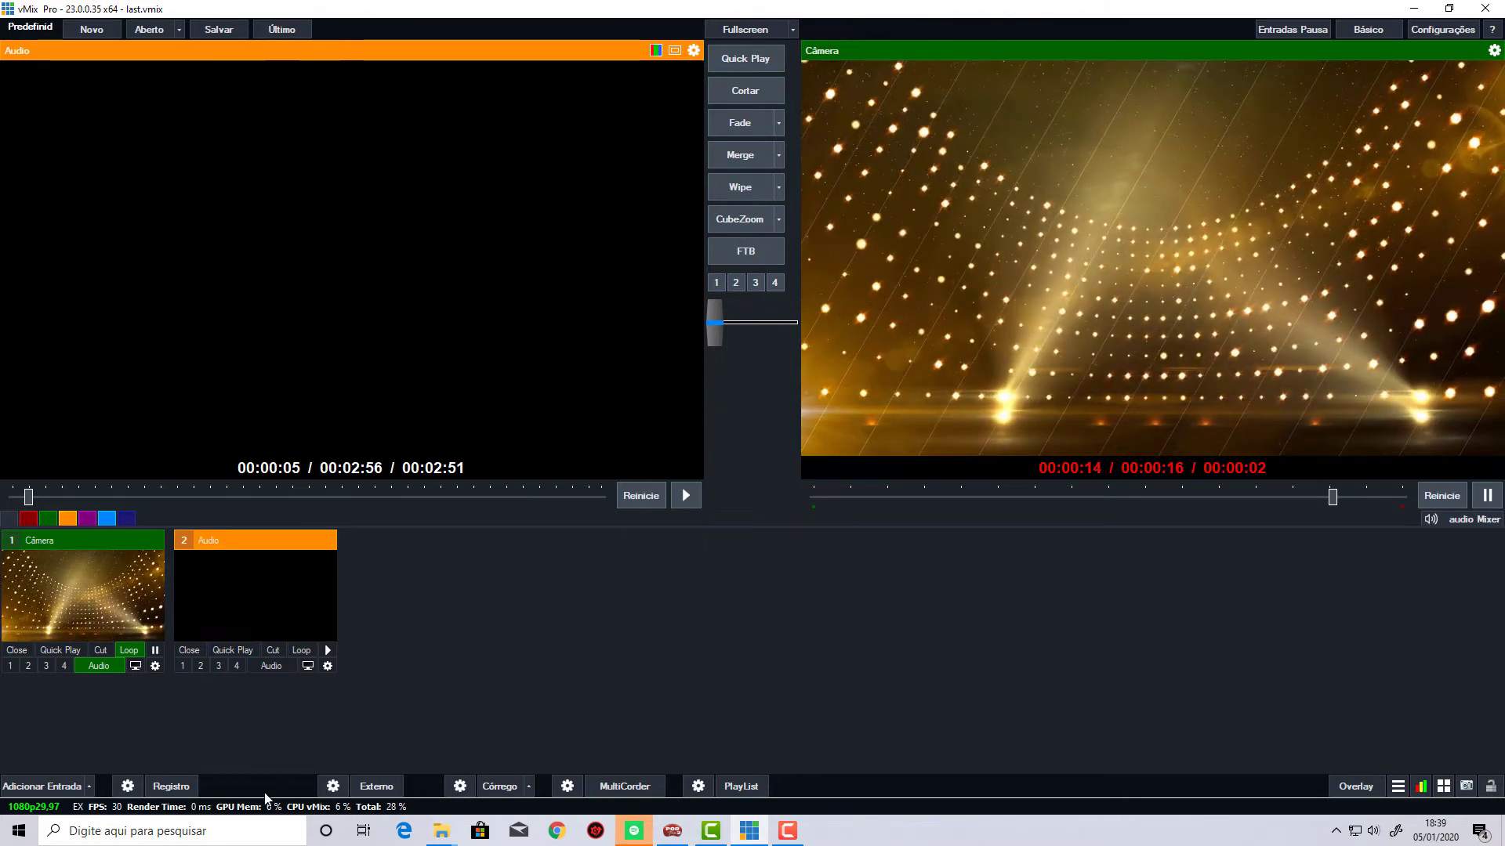
# - Search Windows for the NDI Virtual Input application and launch it
pyautogui.click(221, 836)
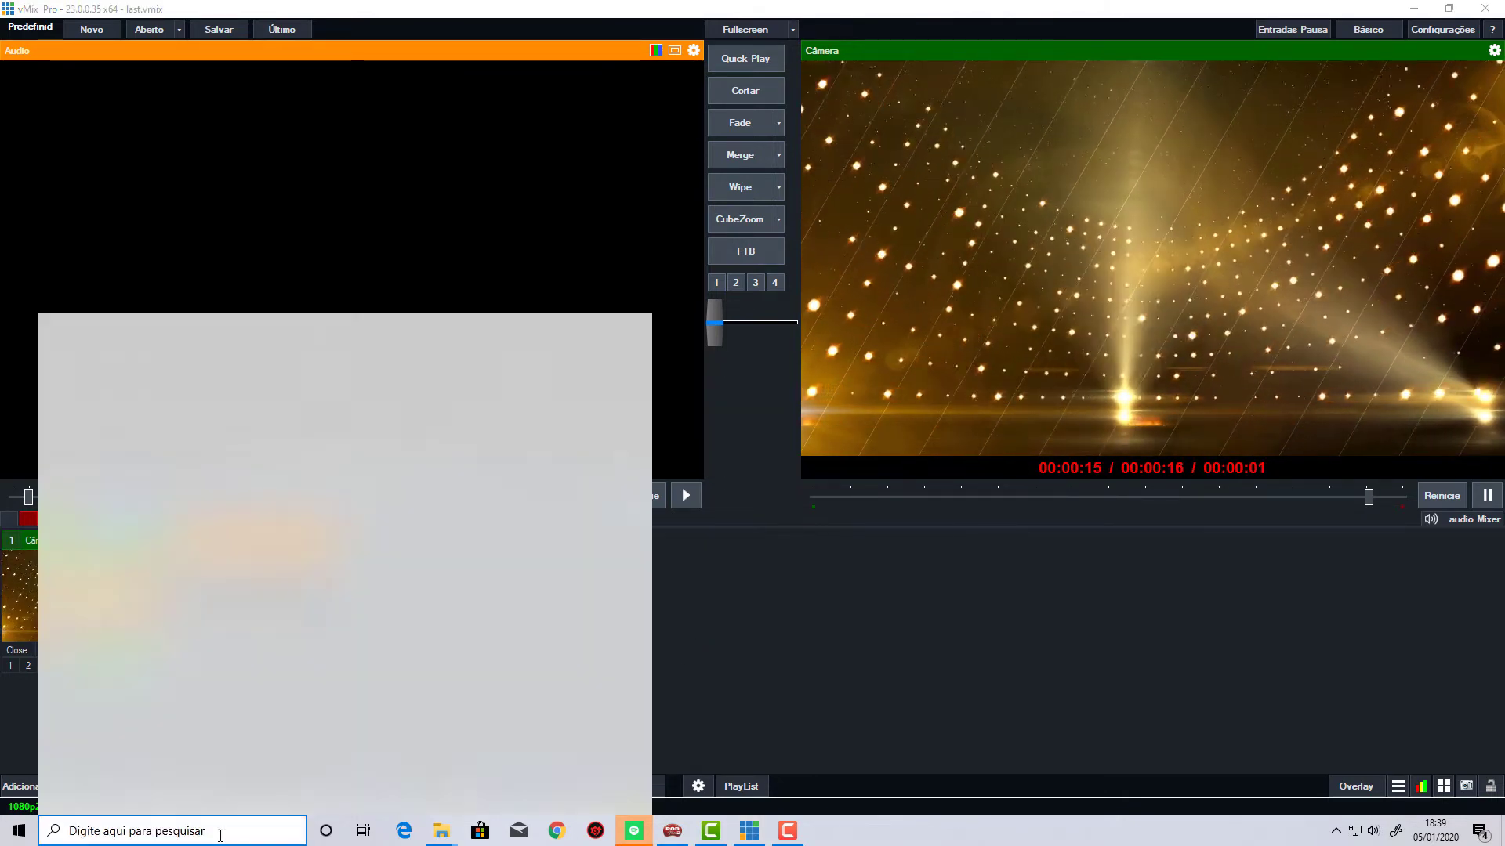
pyautogui.click(826, 632)
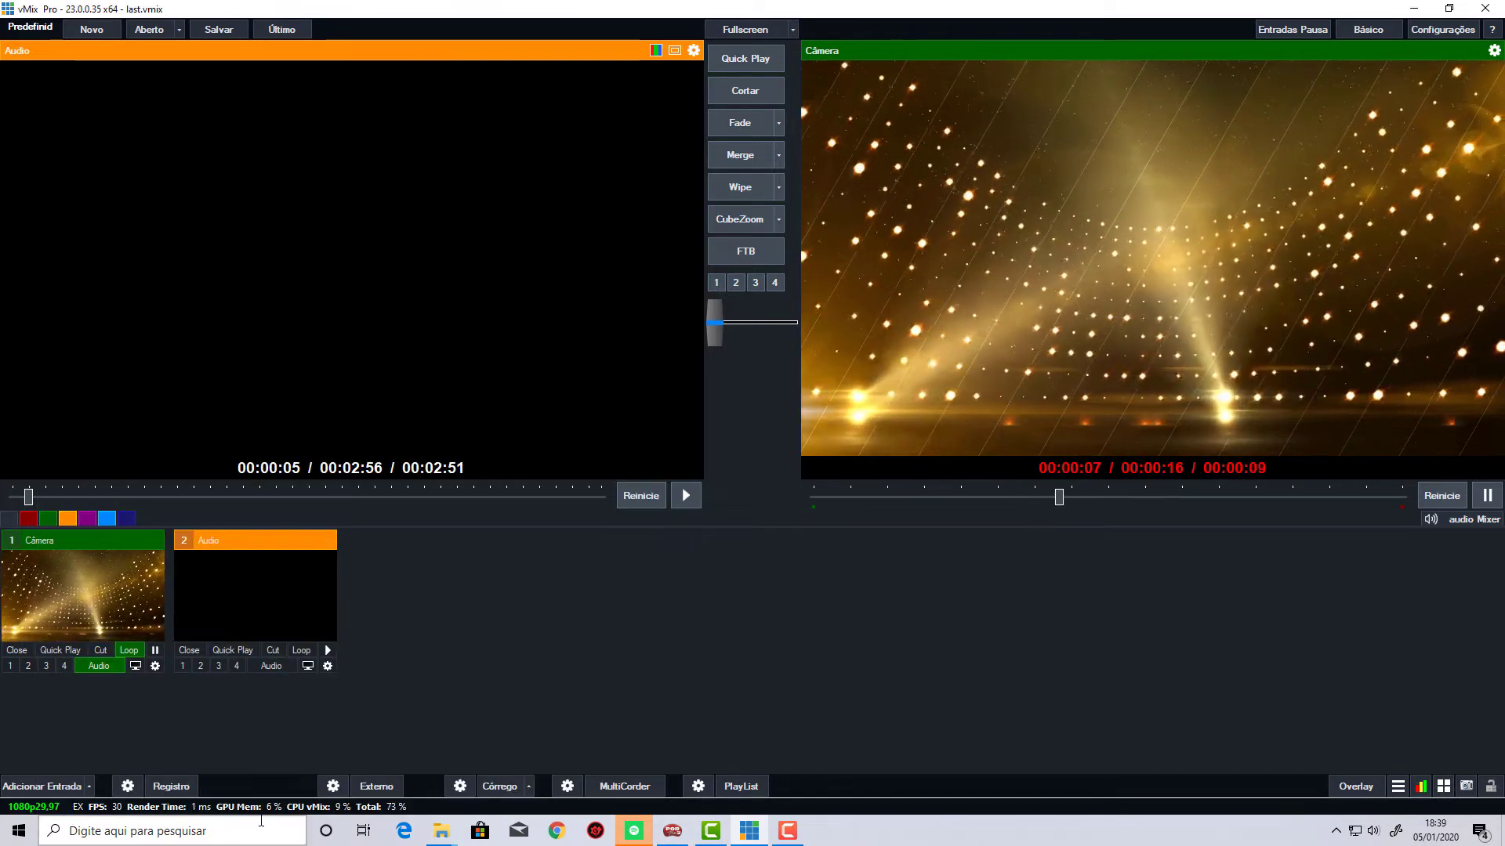
pyautogui.click(210, 835)
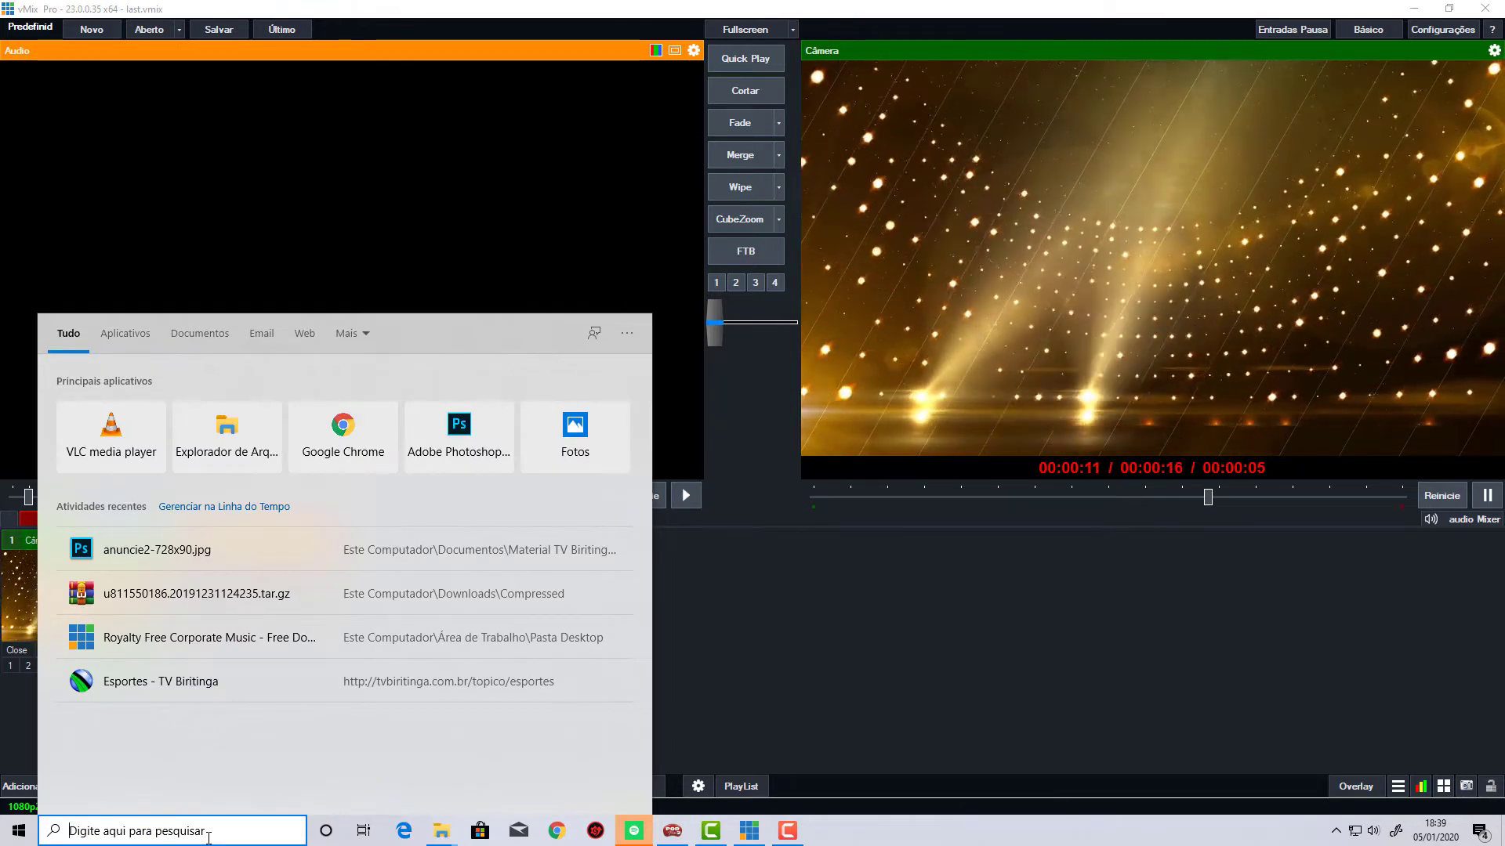
pyautogui.write('virtu')
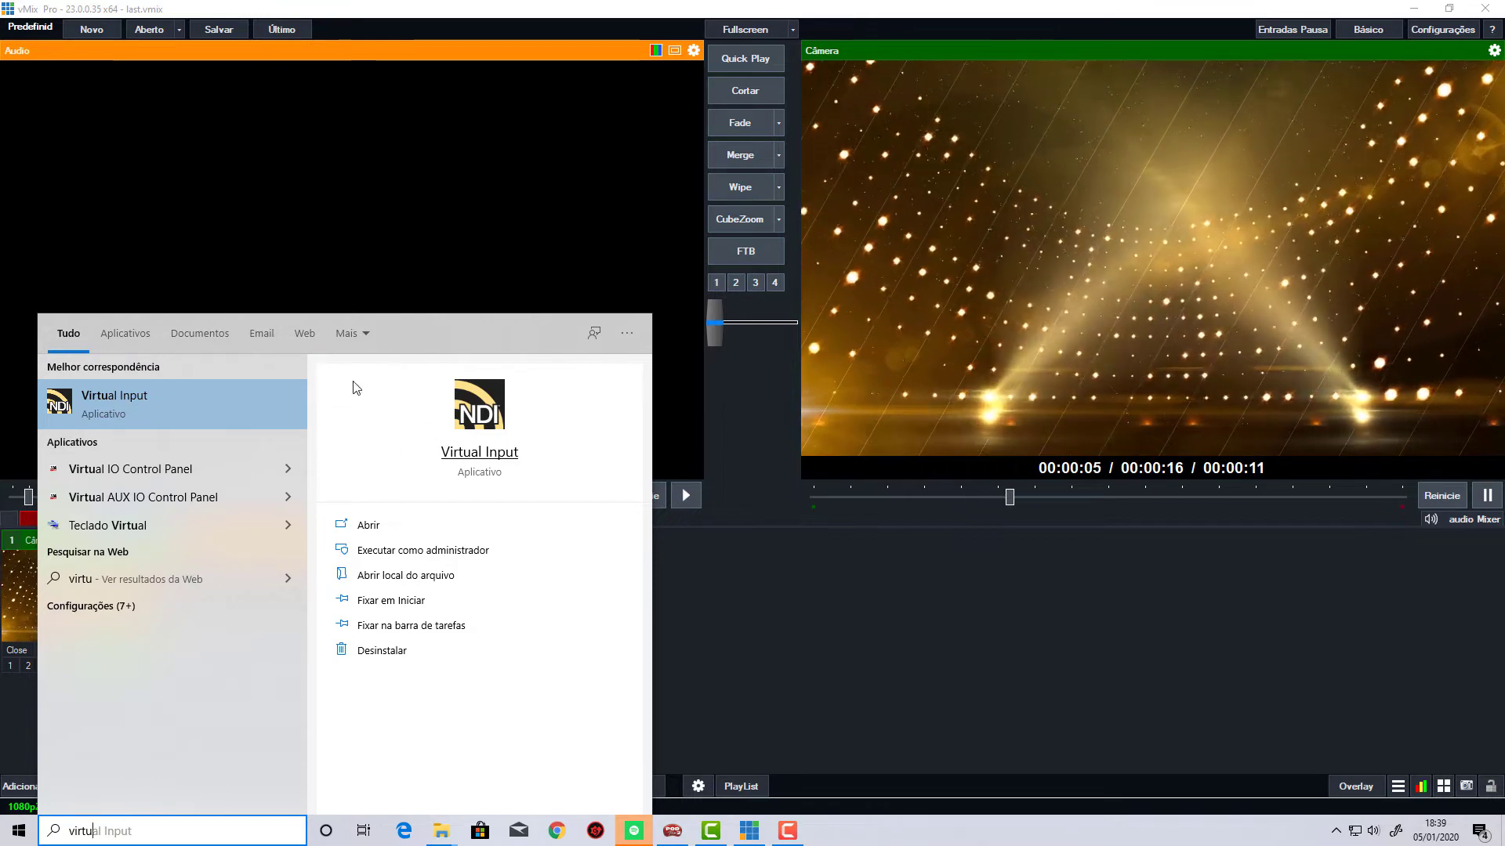
pyautogui.click(495, 434)
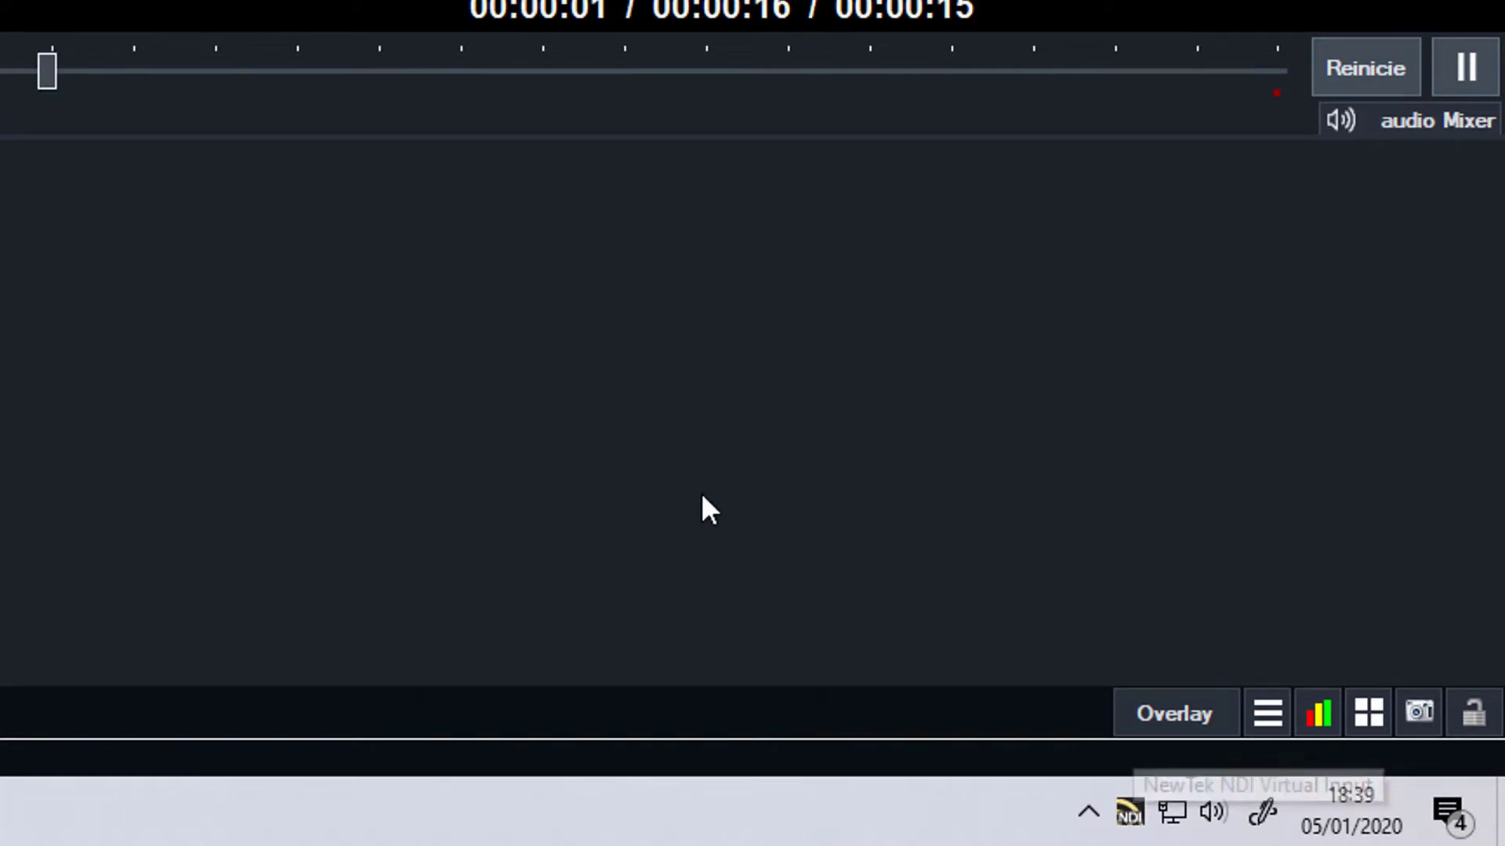
# - Choose vMix - Output 1 under WF-1602SAMPLE as the NDI Virtual Input source
pyautogui.rightClick(1130, 807)
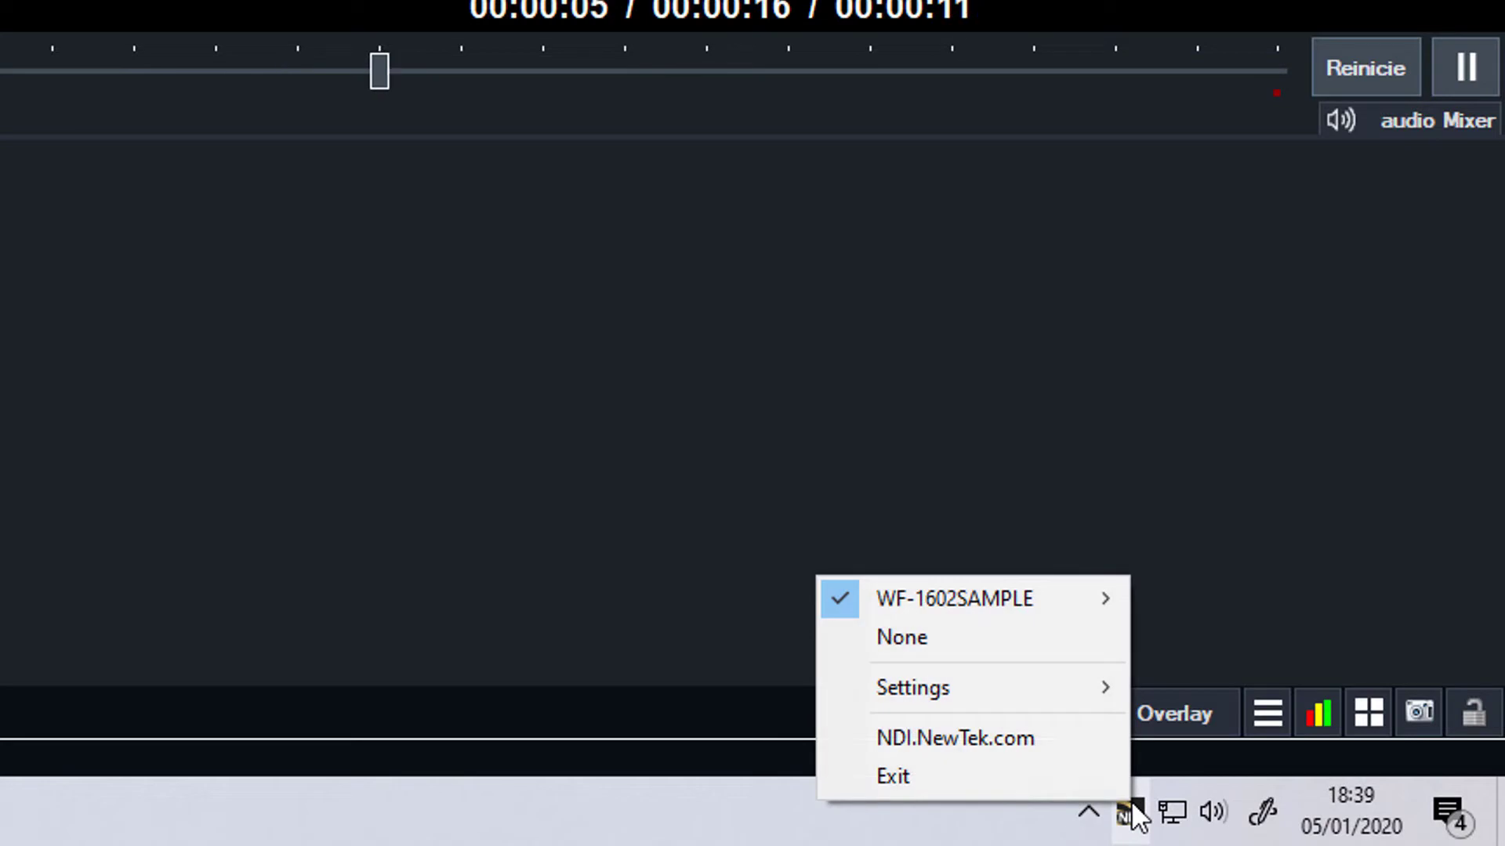
pyautogui.moveTo(958, 598)
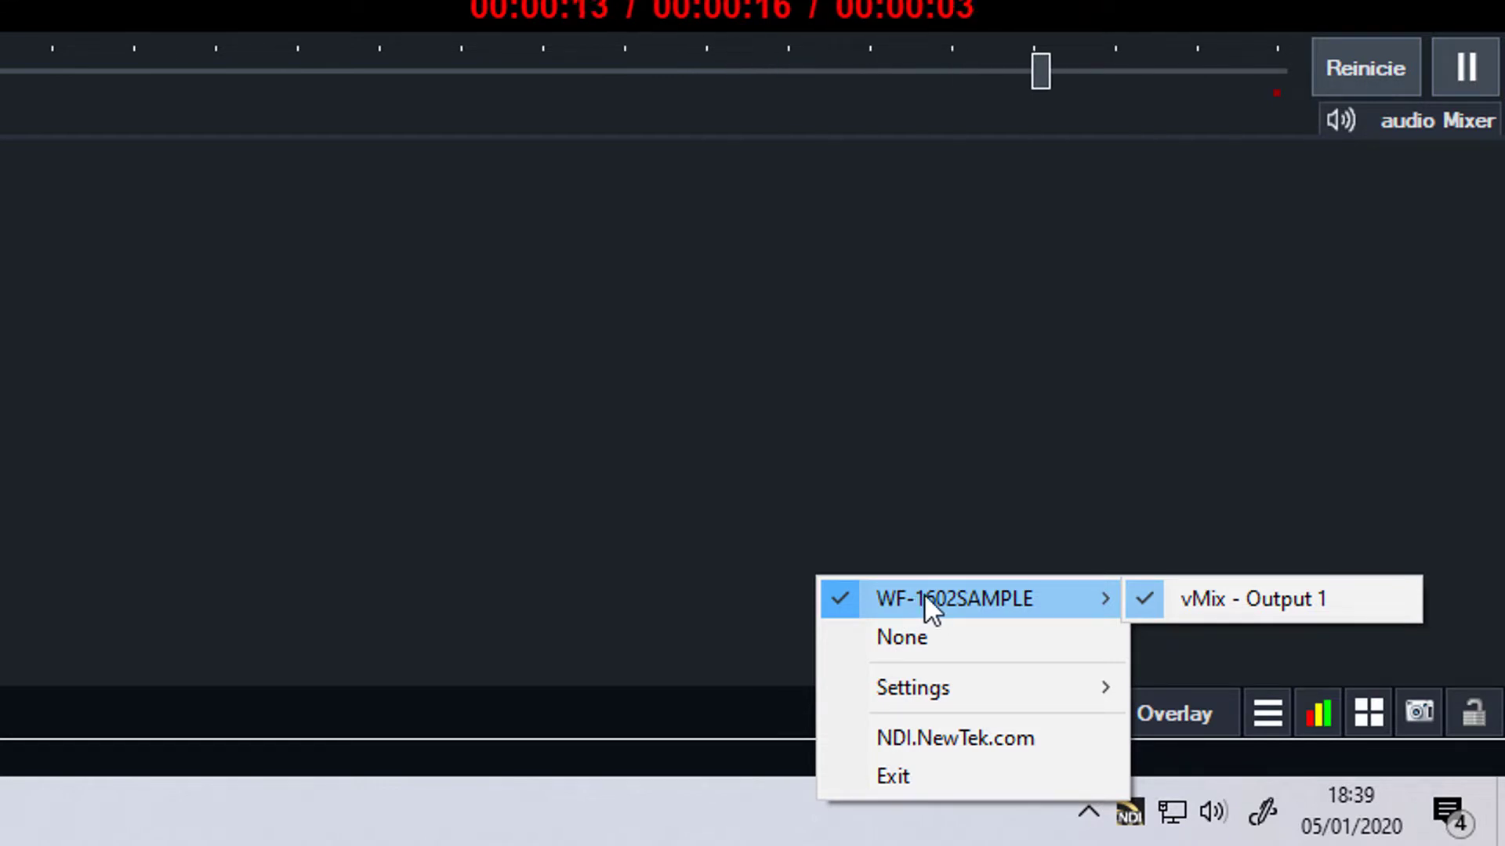
pyautogui.click(1267, 604)
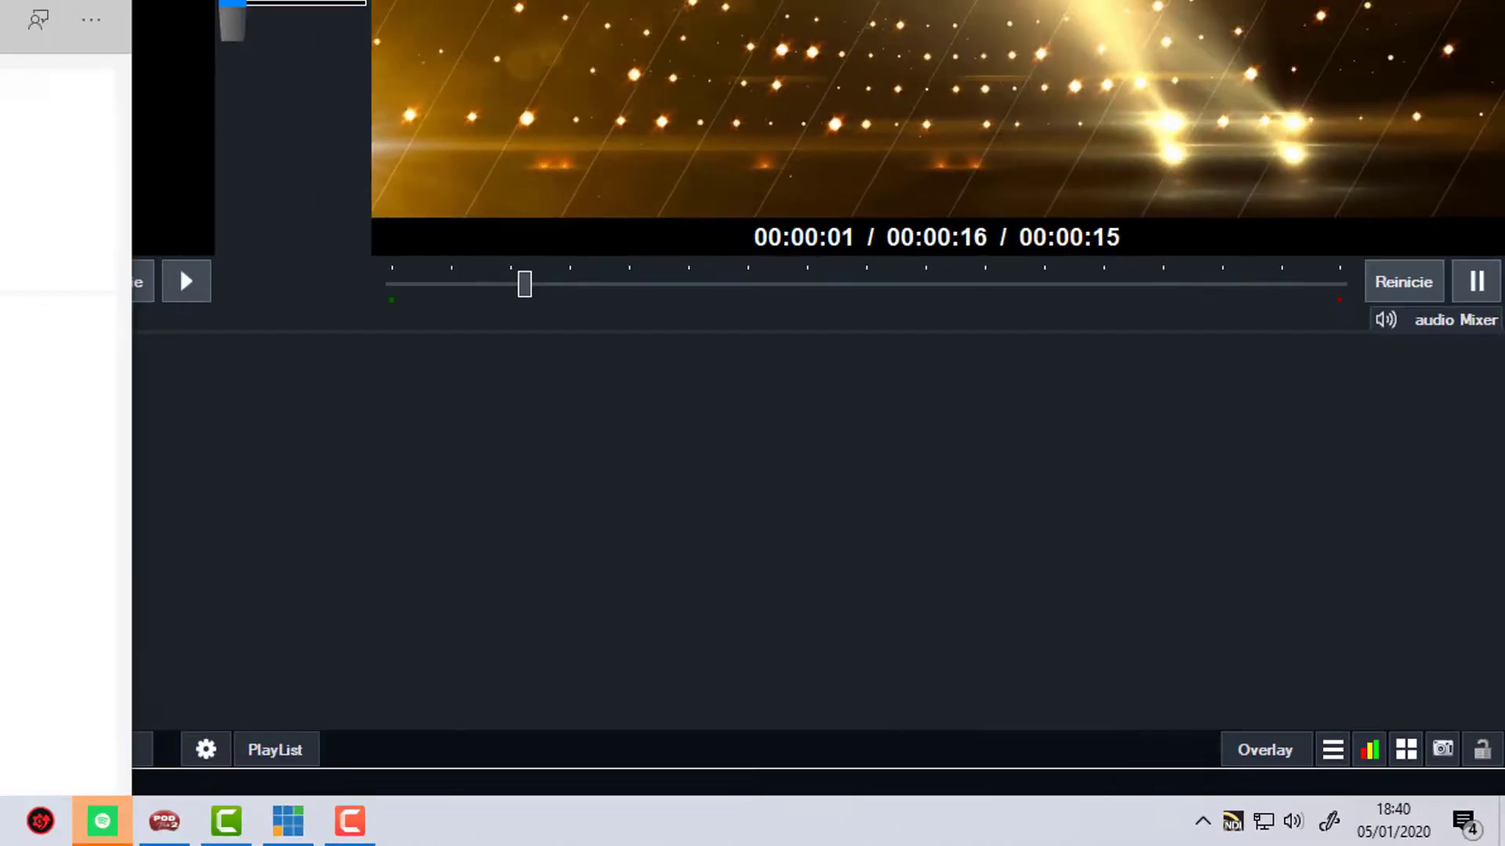
# - Find and launch the Skype application, and open its settings window
pyautogui.click(212, 828)
pyautogui.write('skyp')
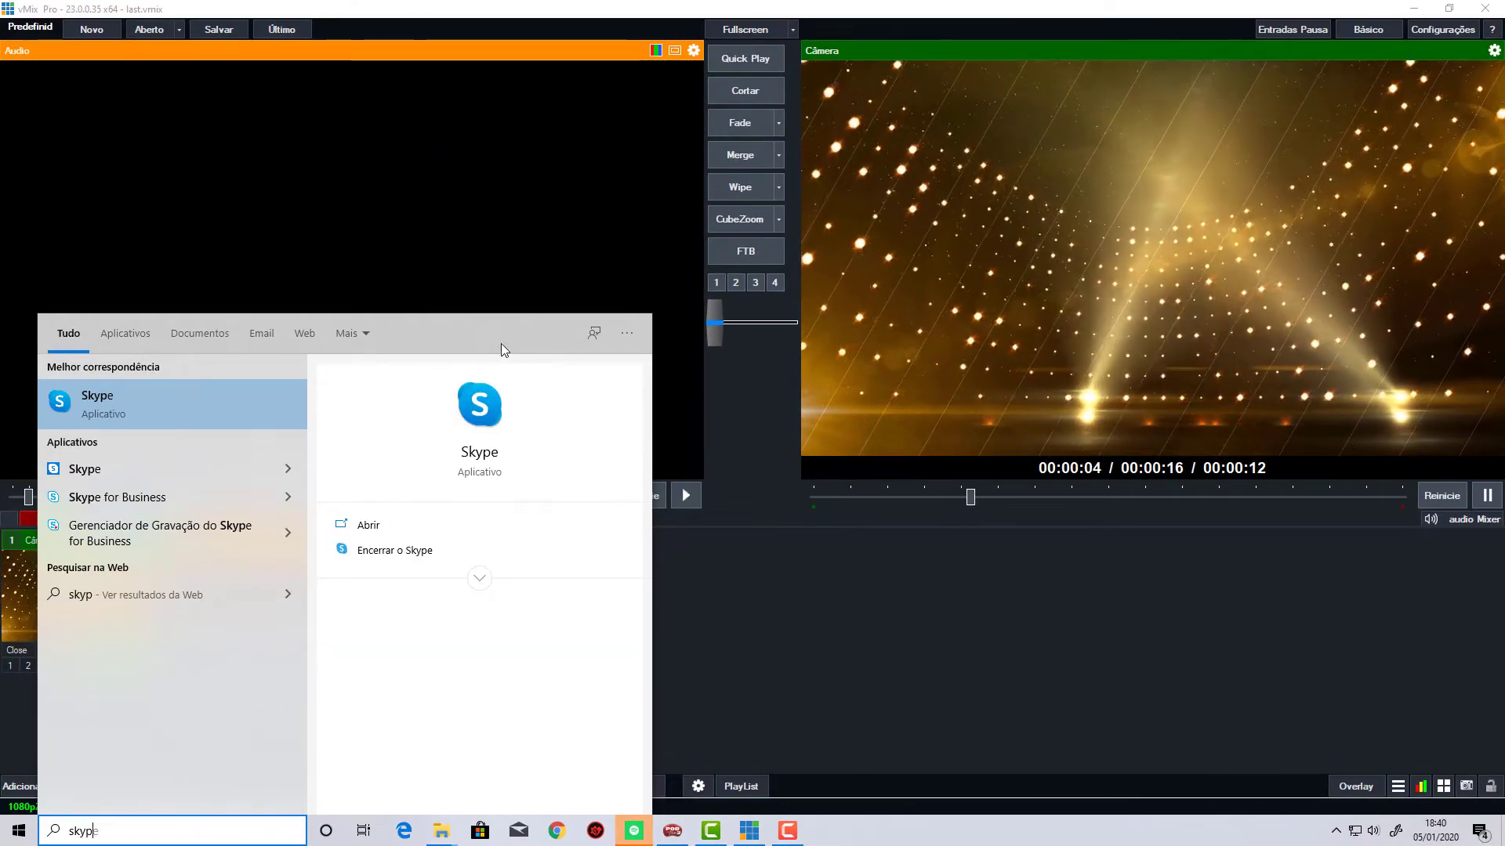
pyautogui.click(498, 421)
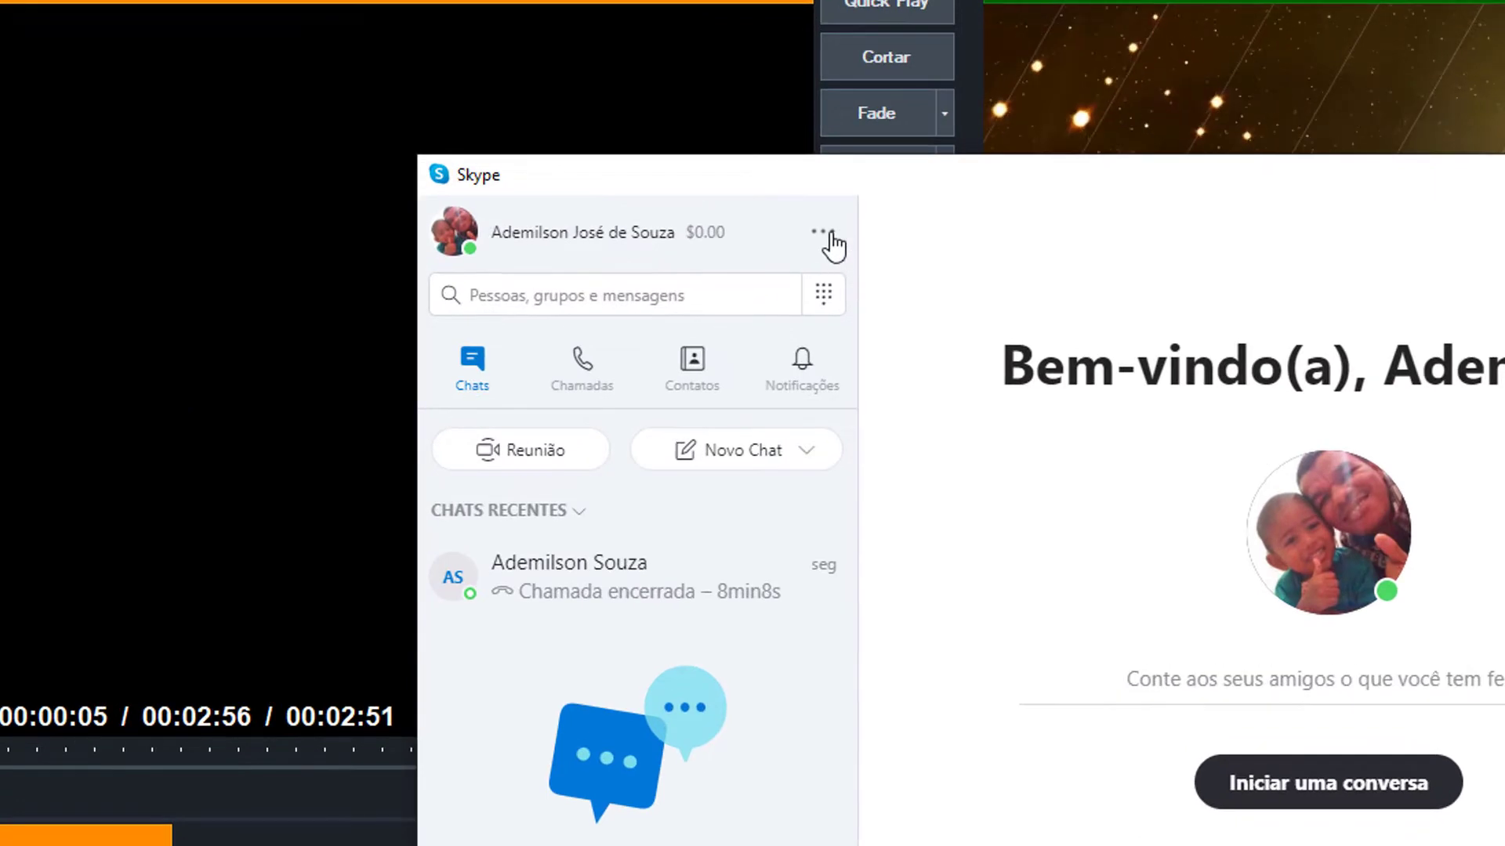
pyautogui.click(709, 192)
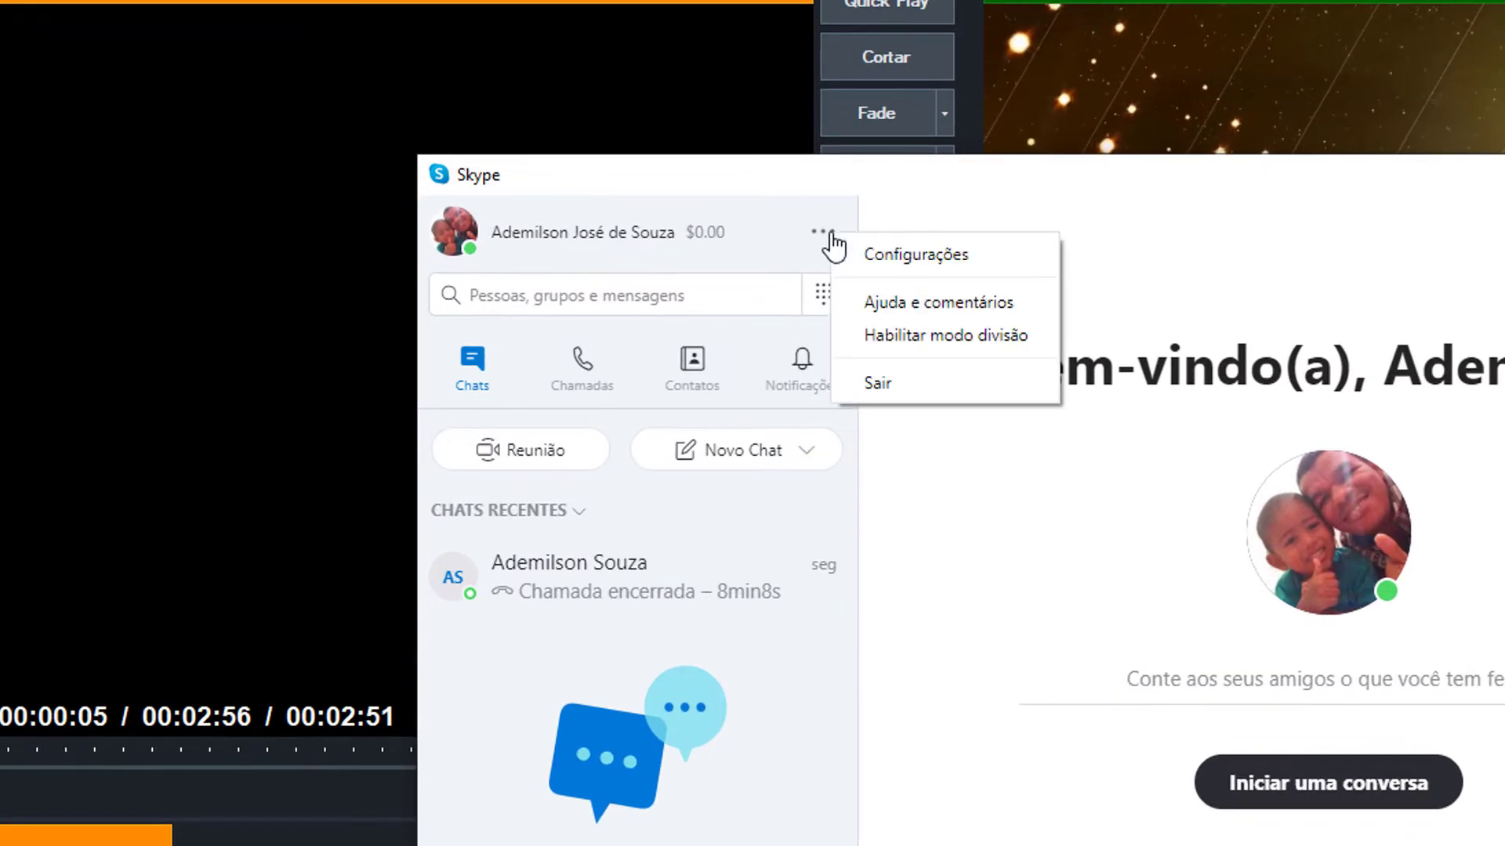
pyautogui.click(918, 265)
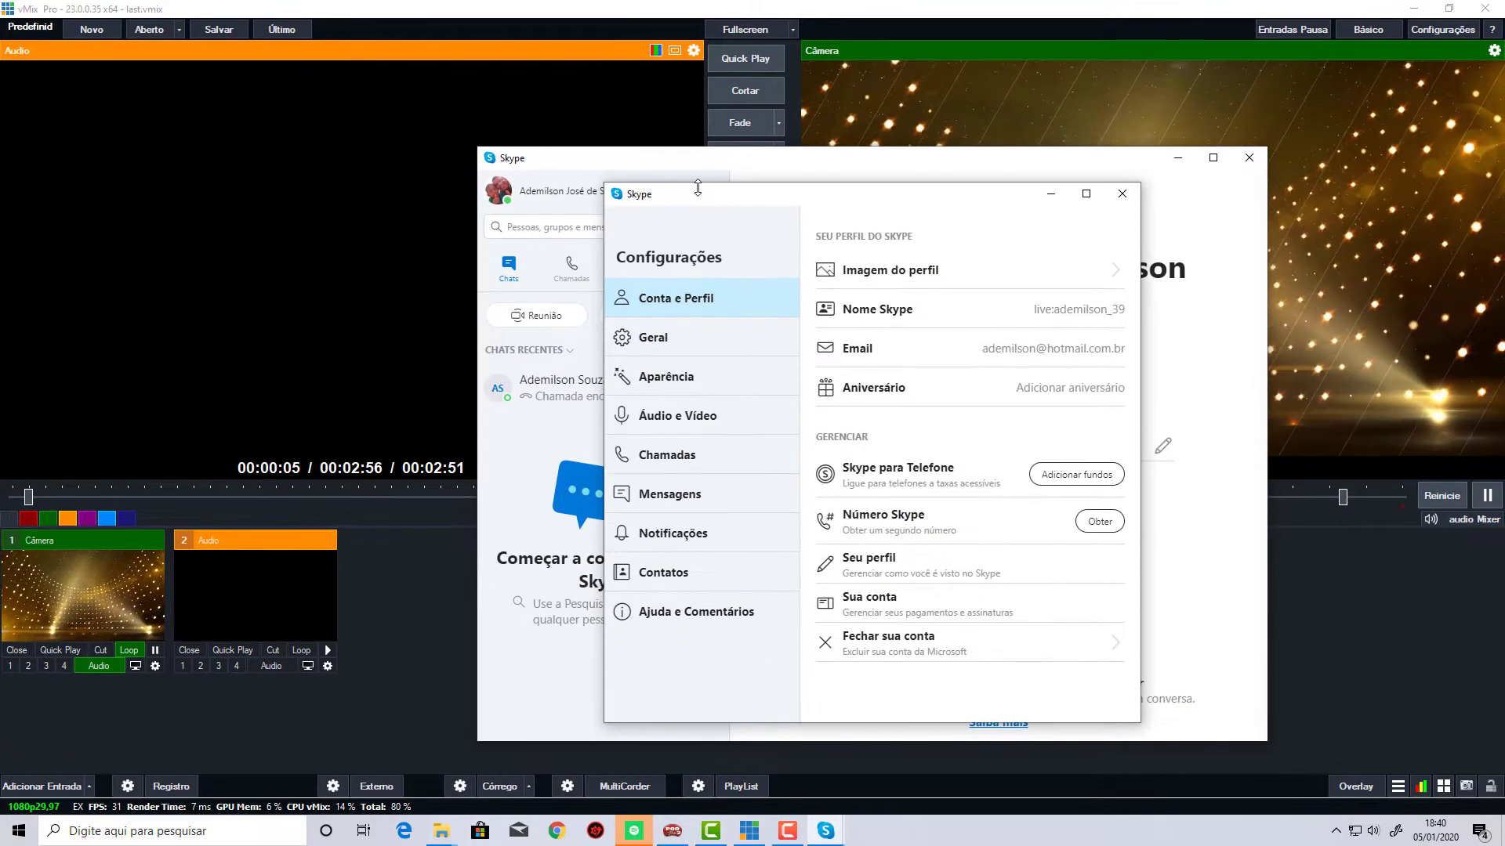
pyautogui.moveTo(728, 208); pyautogui.dragTo(616, 156)
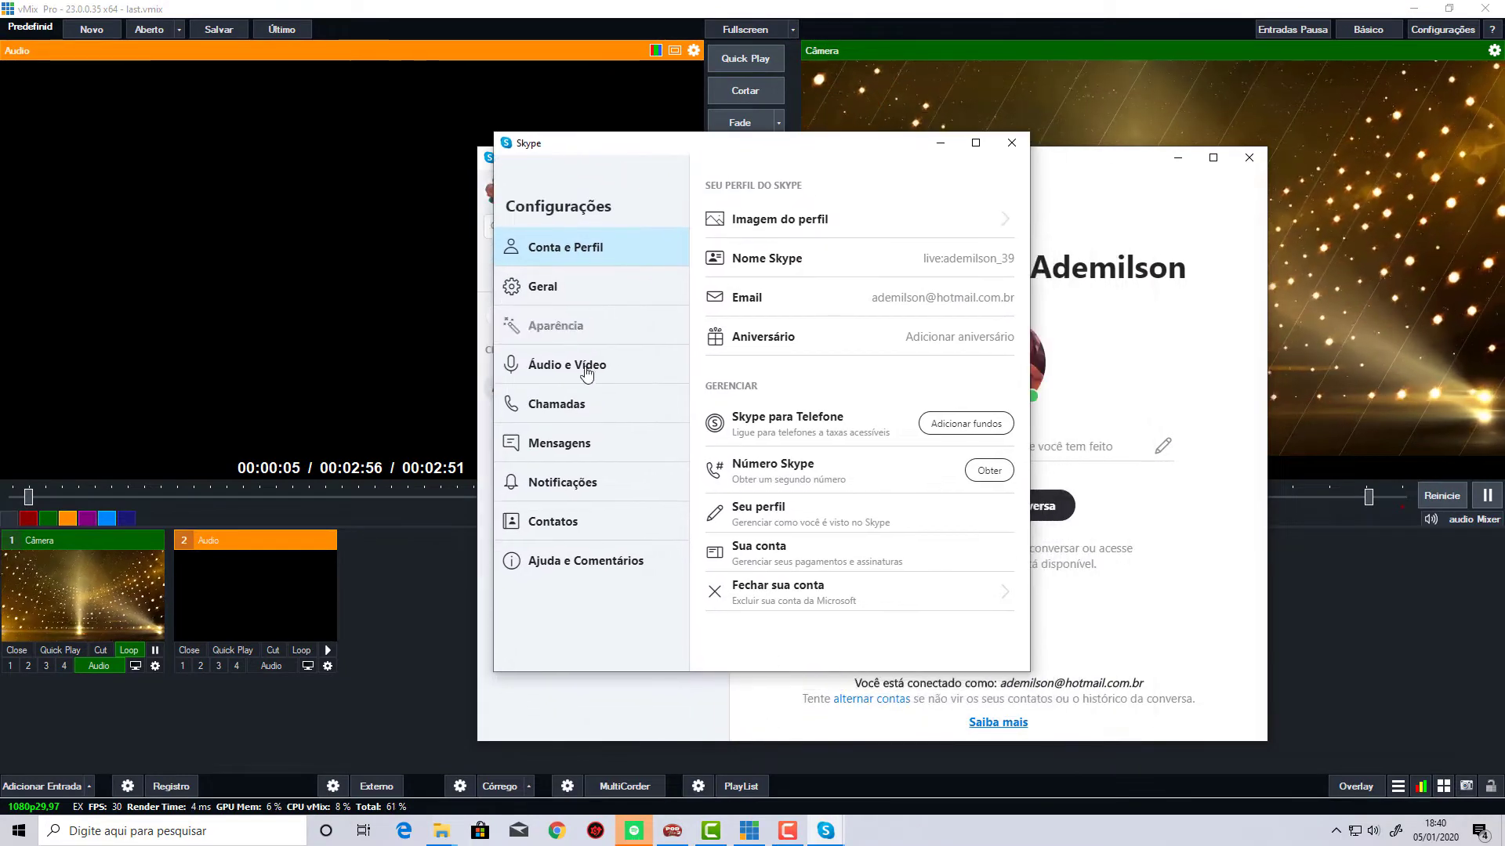
# - Allow NDI use in Skype's advanced call settings and set the Skype watermark position to Canto inferior direito
pyautogui.click(558, 404)
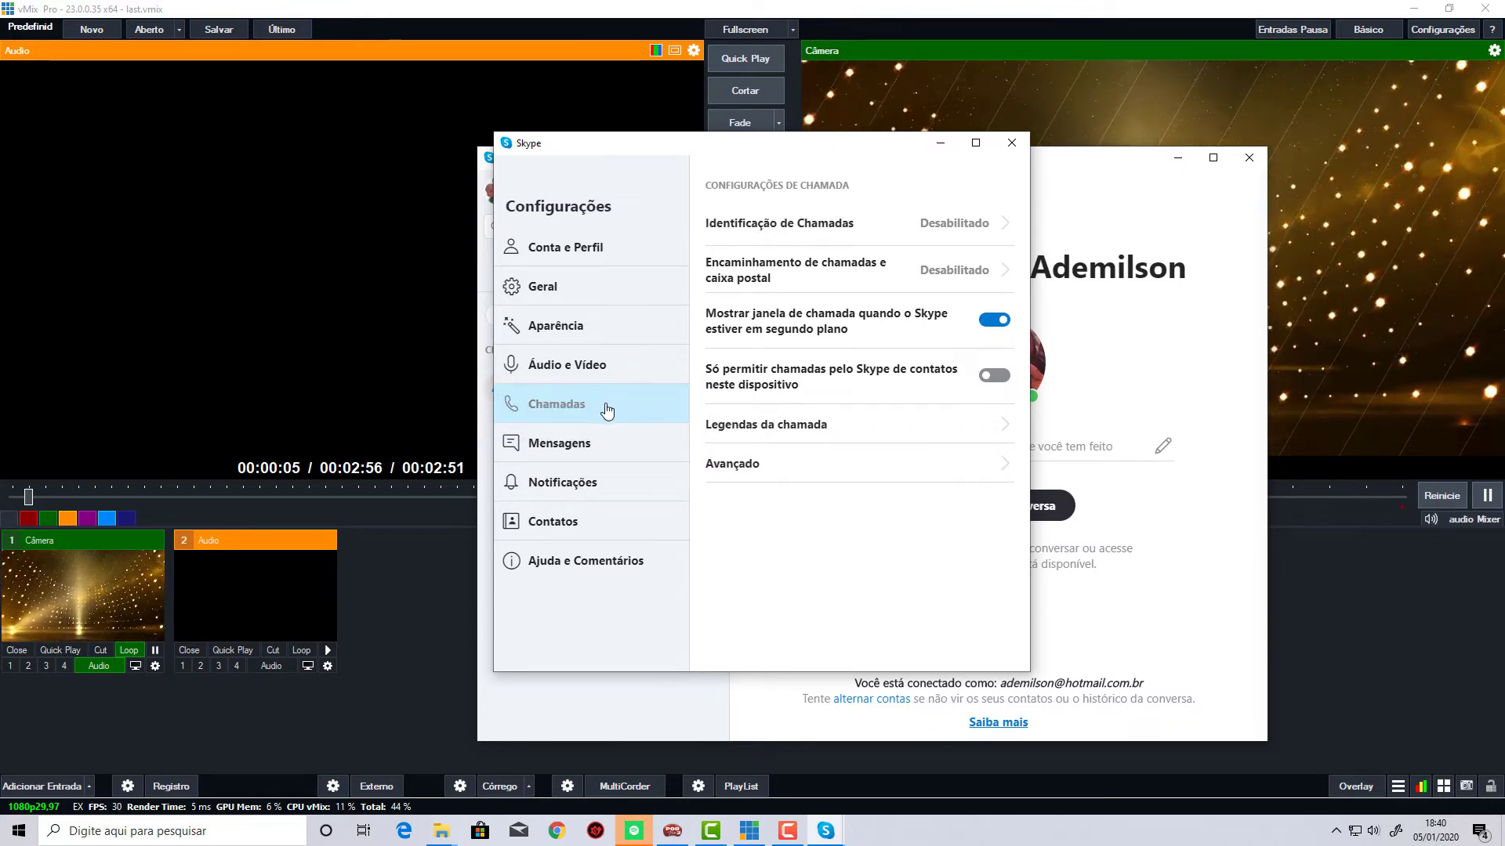
pyautogui.click(783, 470)
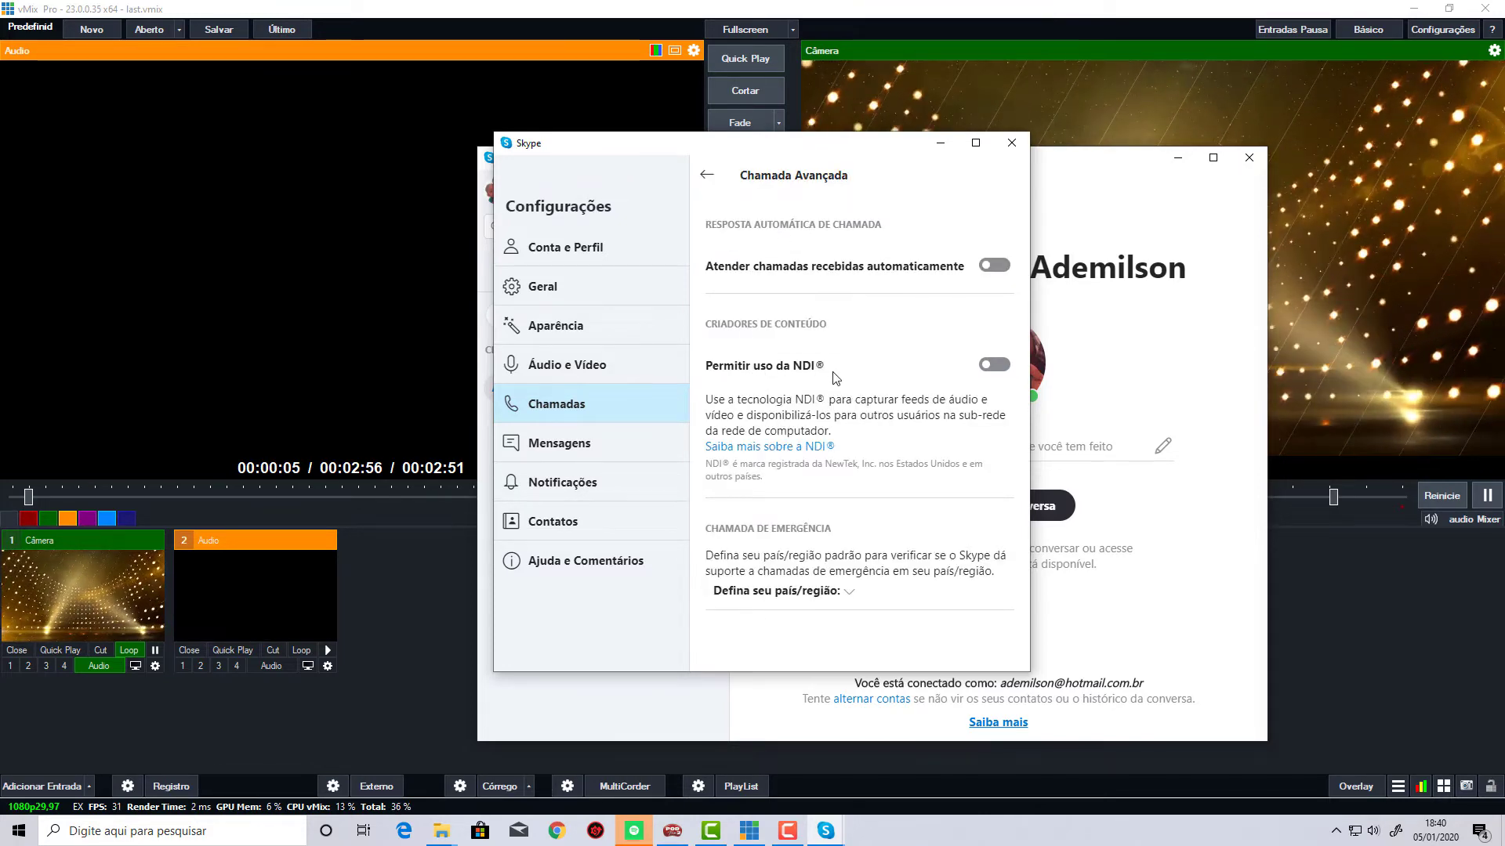
pyautogui.click(994, 366)
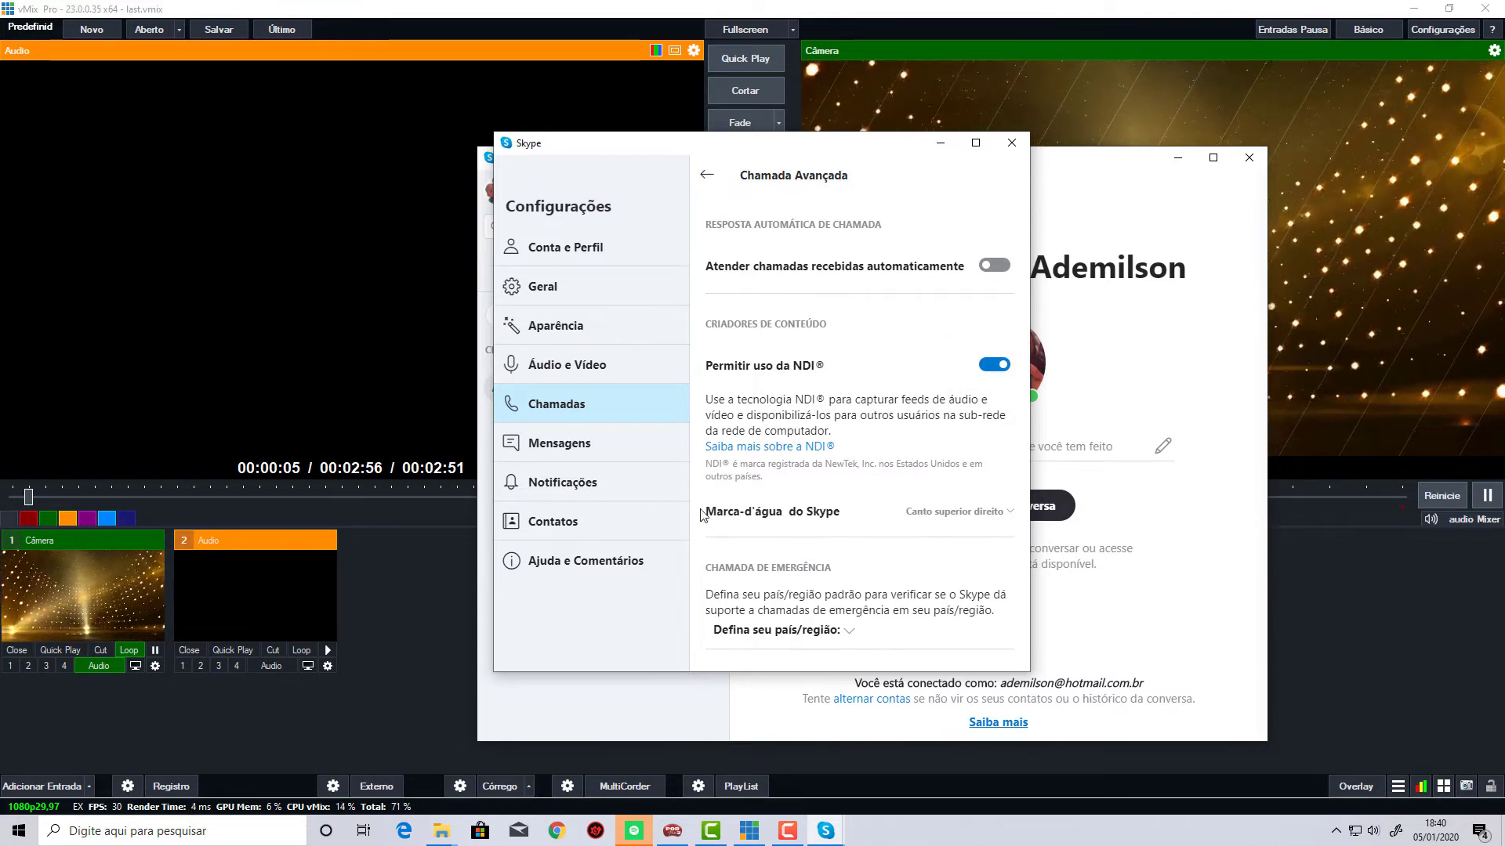
pyautogui.click(937, 514)
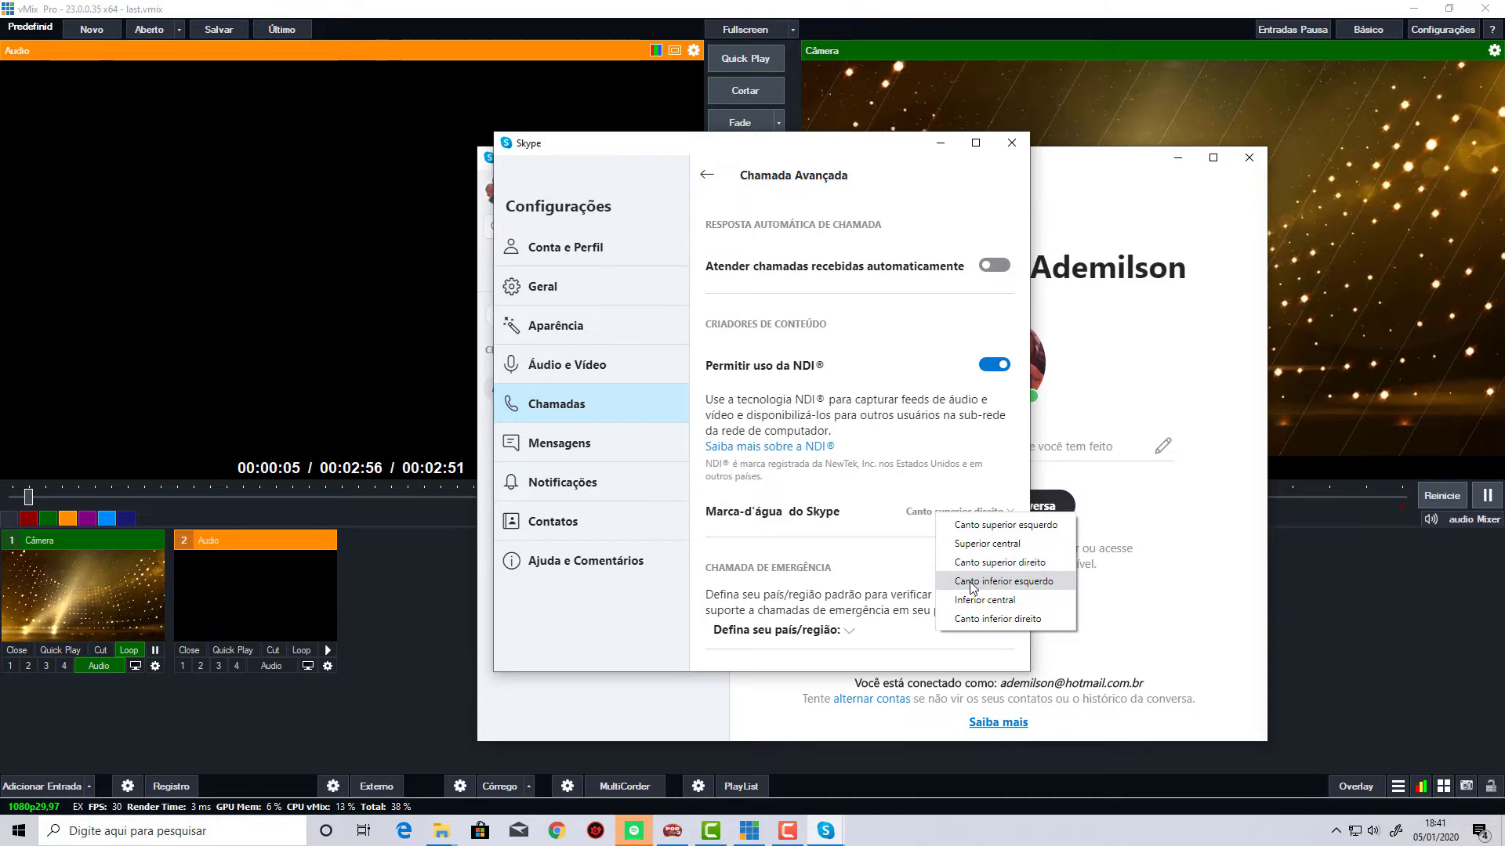
pyautogui.click(981, 620)
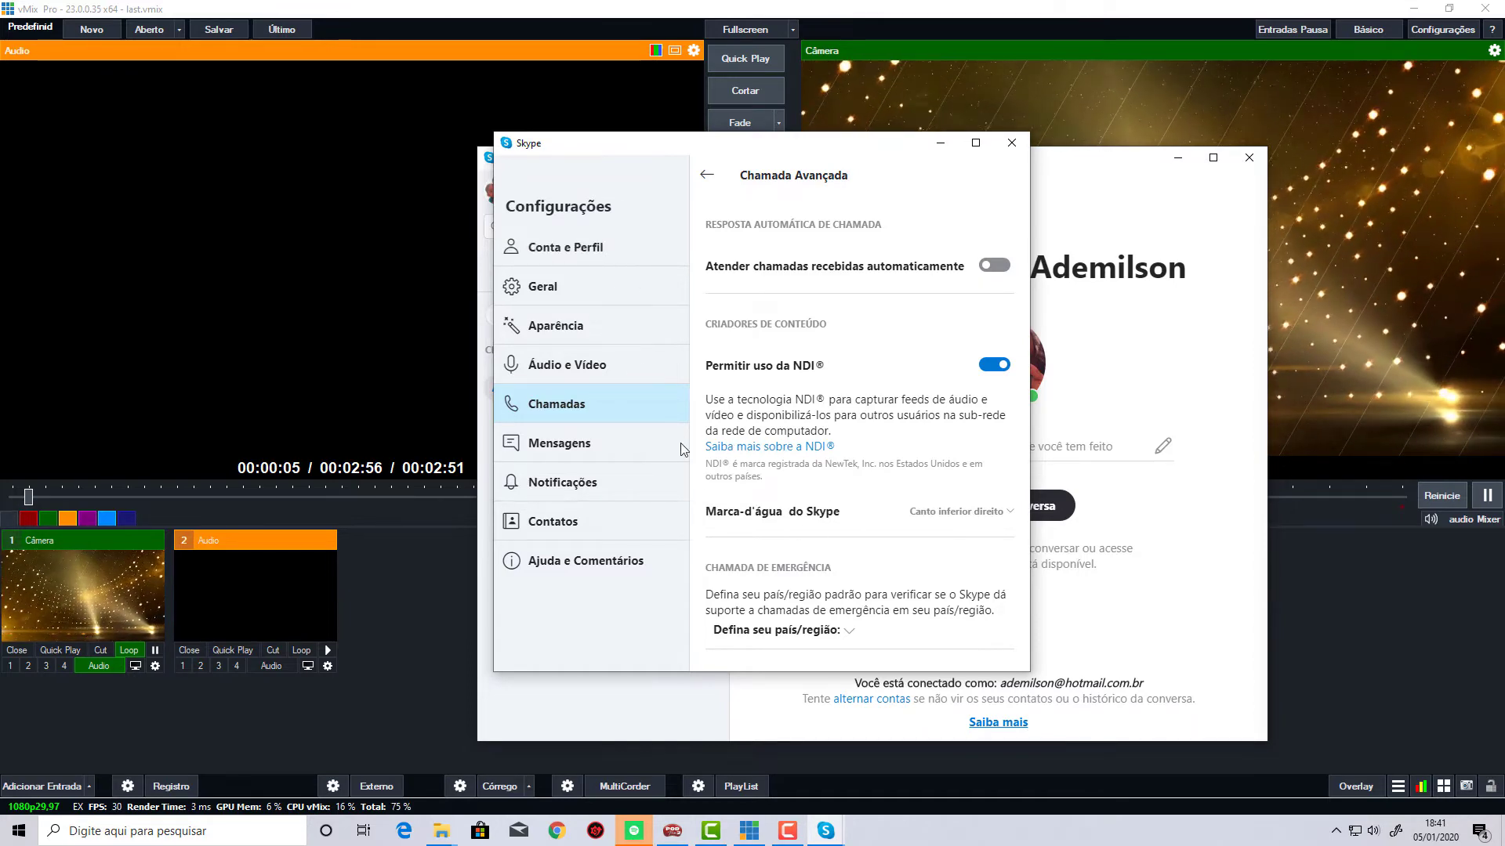
# - In Skype's audio and video settings, choose NewTek NDI Video as the camera
pyautogui.click(570, 367)
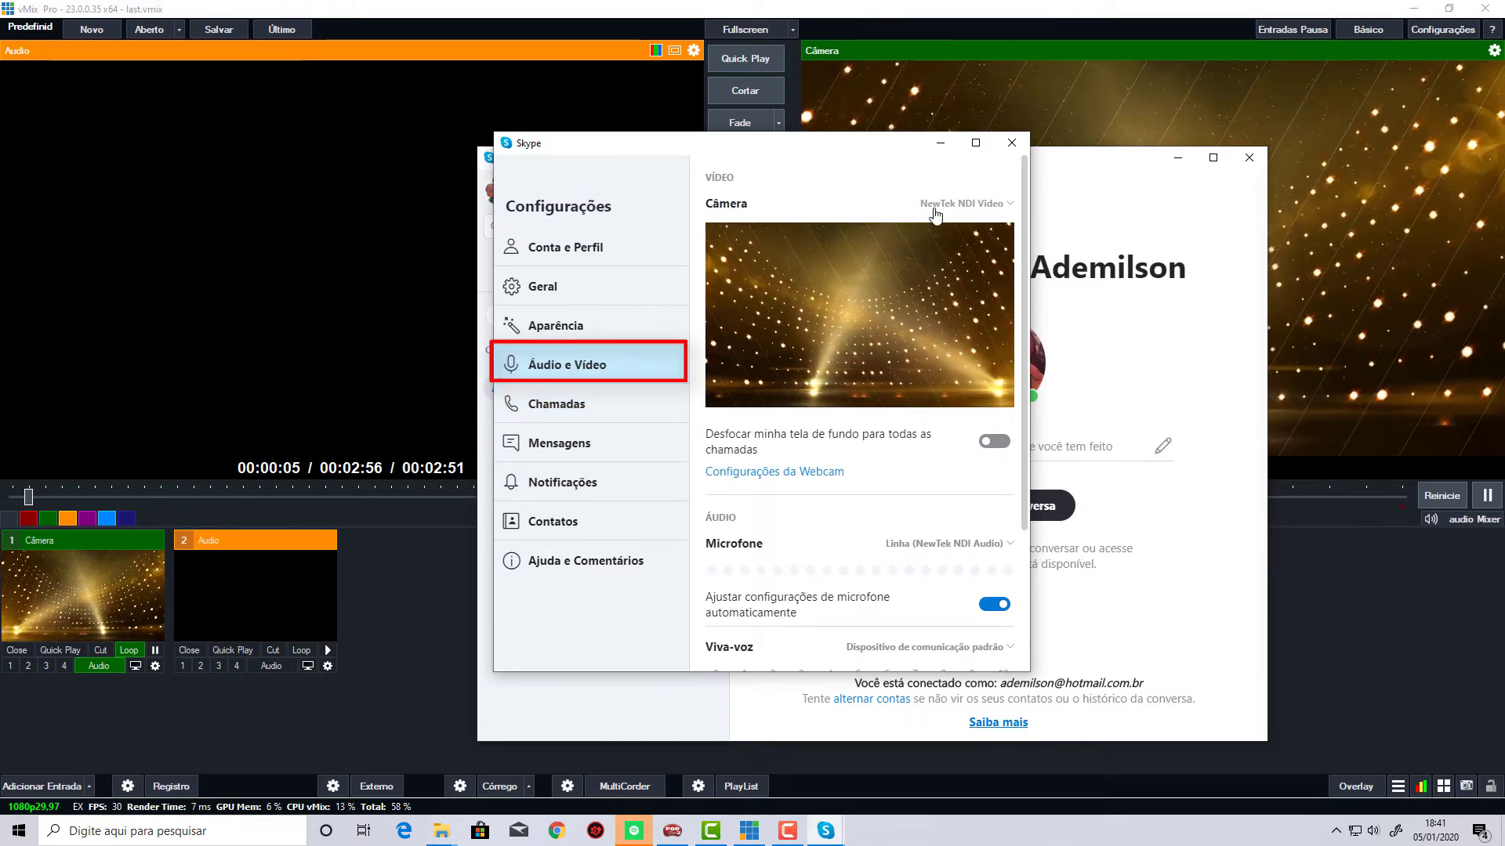
pyautogui.click(960, 204)
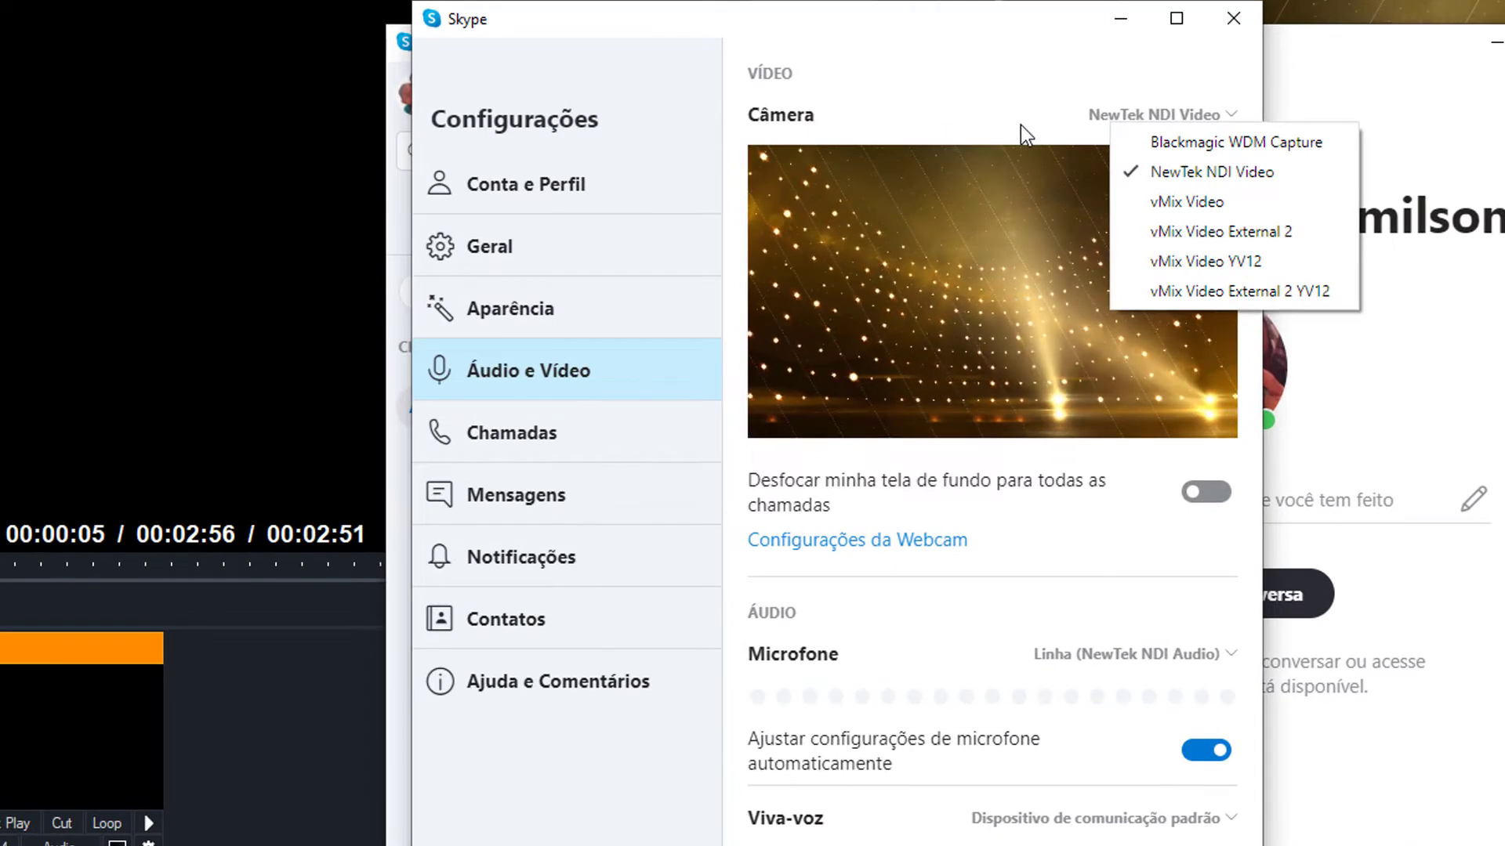
pyautogui.click(1034, 126)
pyautogui.click(1131, 119)
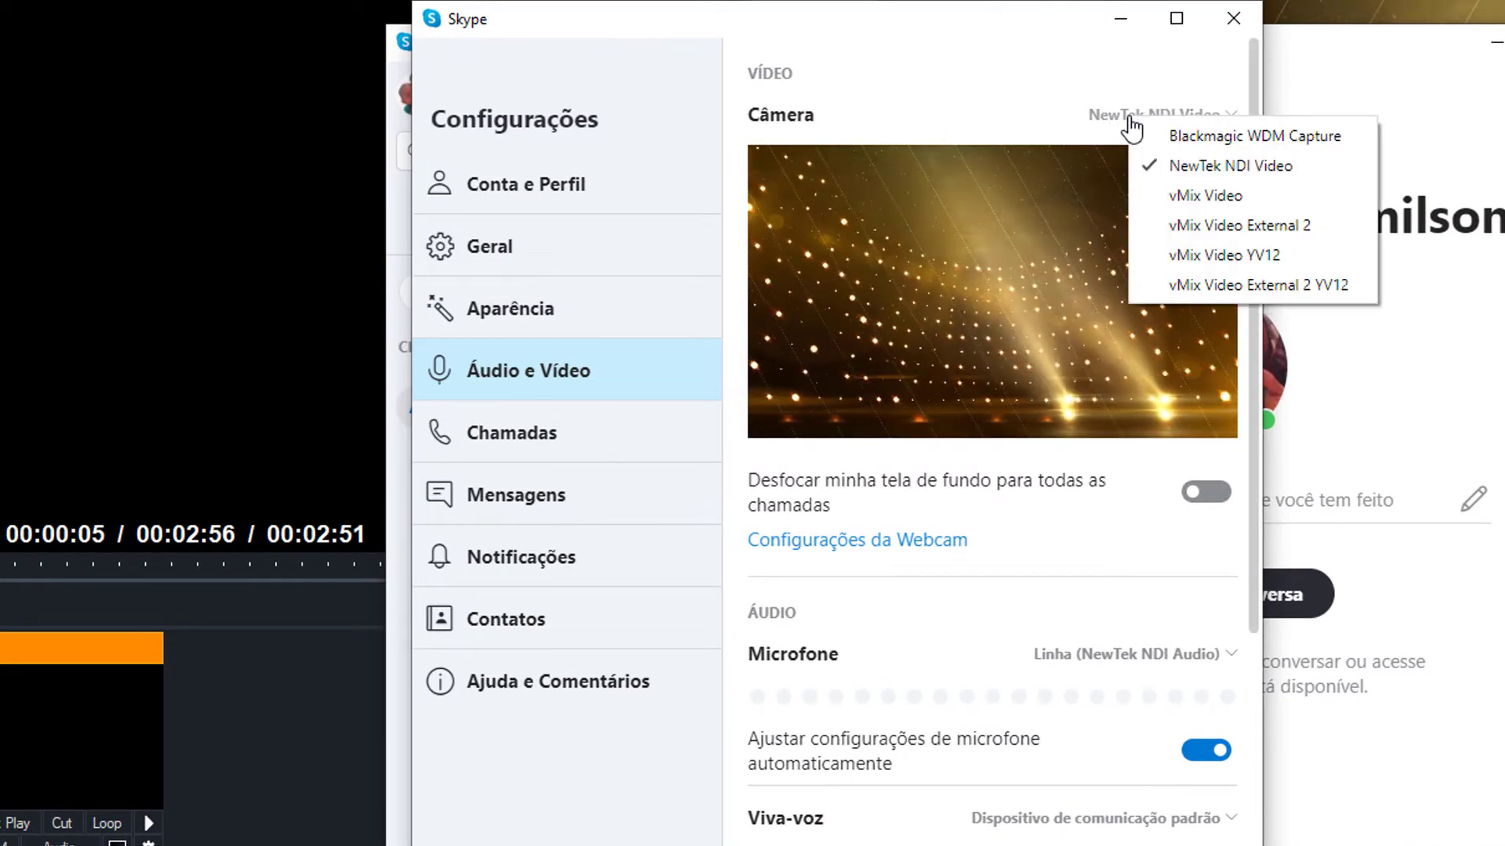
pyautogui.click(1246, 170)
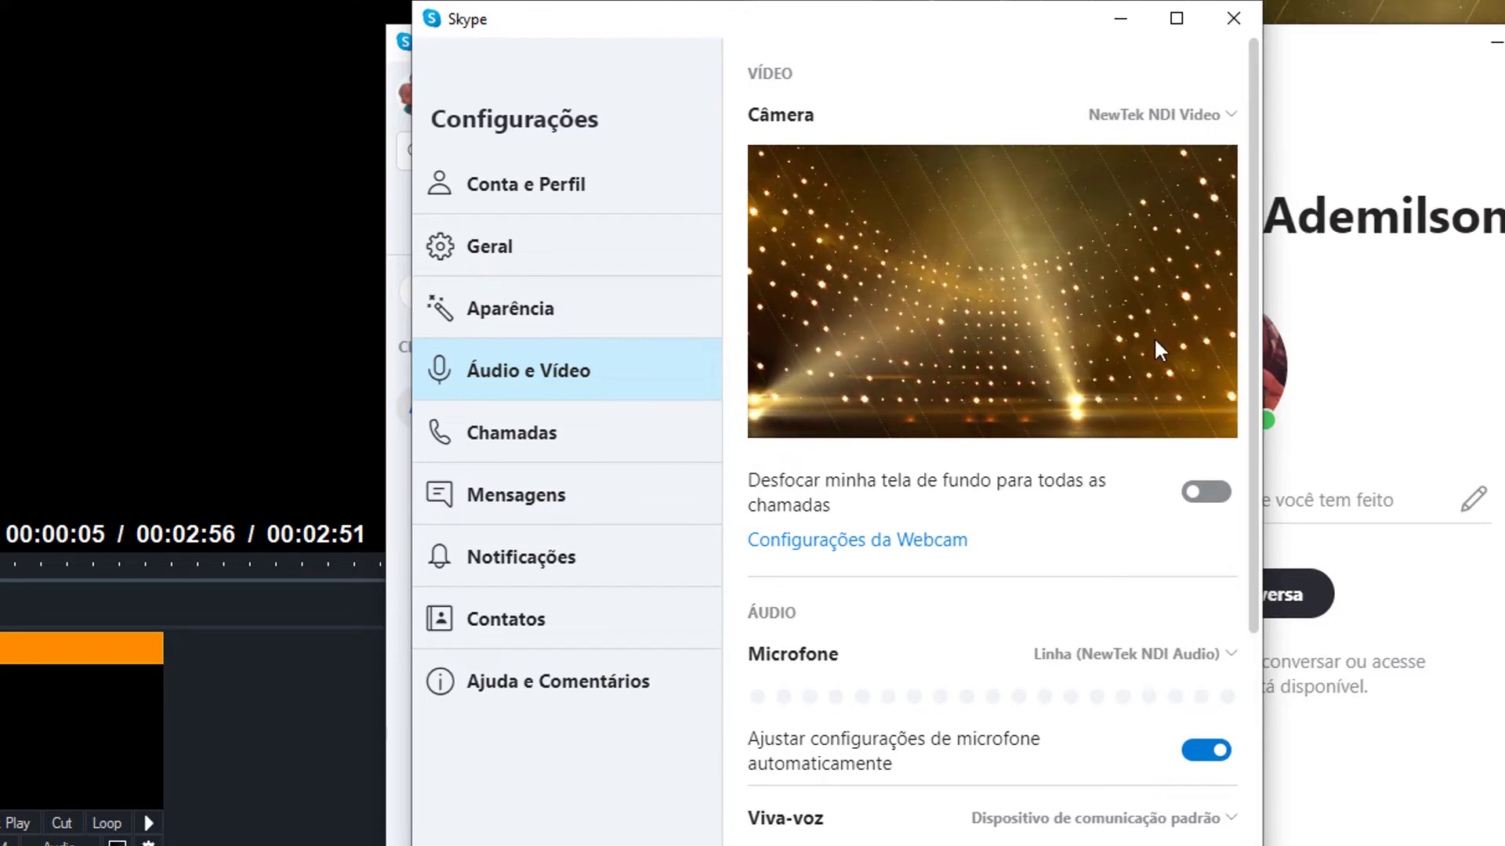
pyautogui.scroll(1, 1248, 293)
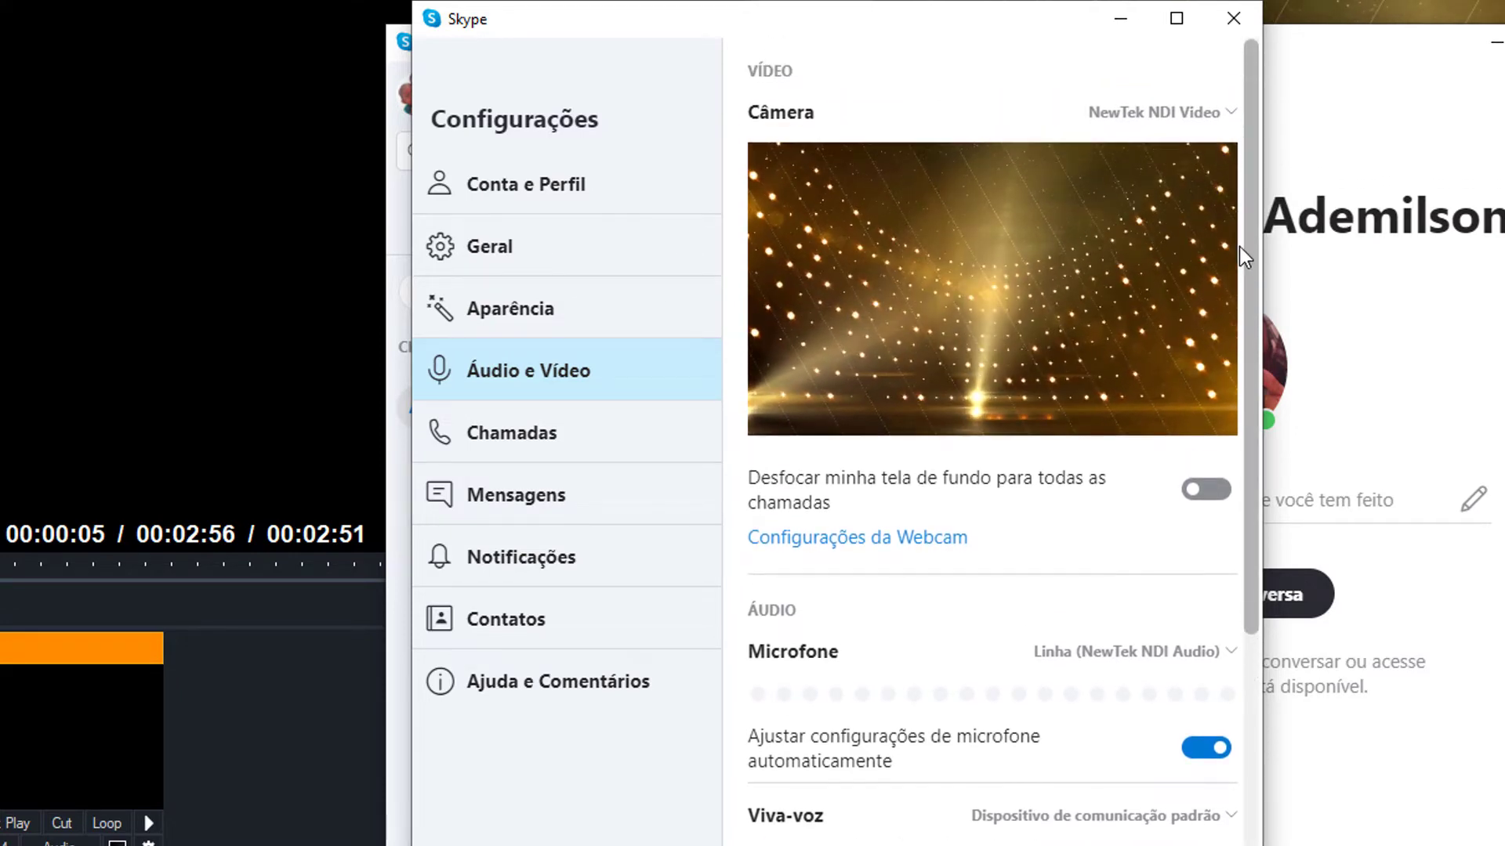
pyautogui.moveTo(867, 25)
pyautogui.mouseDown()
pyautogui.moveTo(727, 70)
pyautogui.moveTo(516, 64)
pyautogui.moveTo(860, 46)
pyautogui.mouseUp()
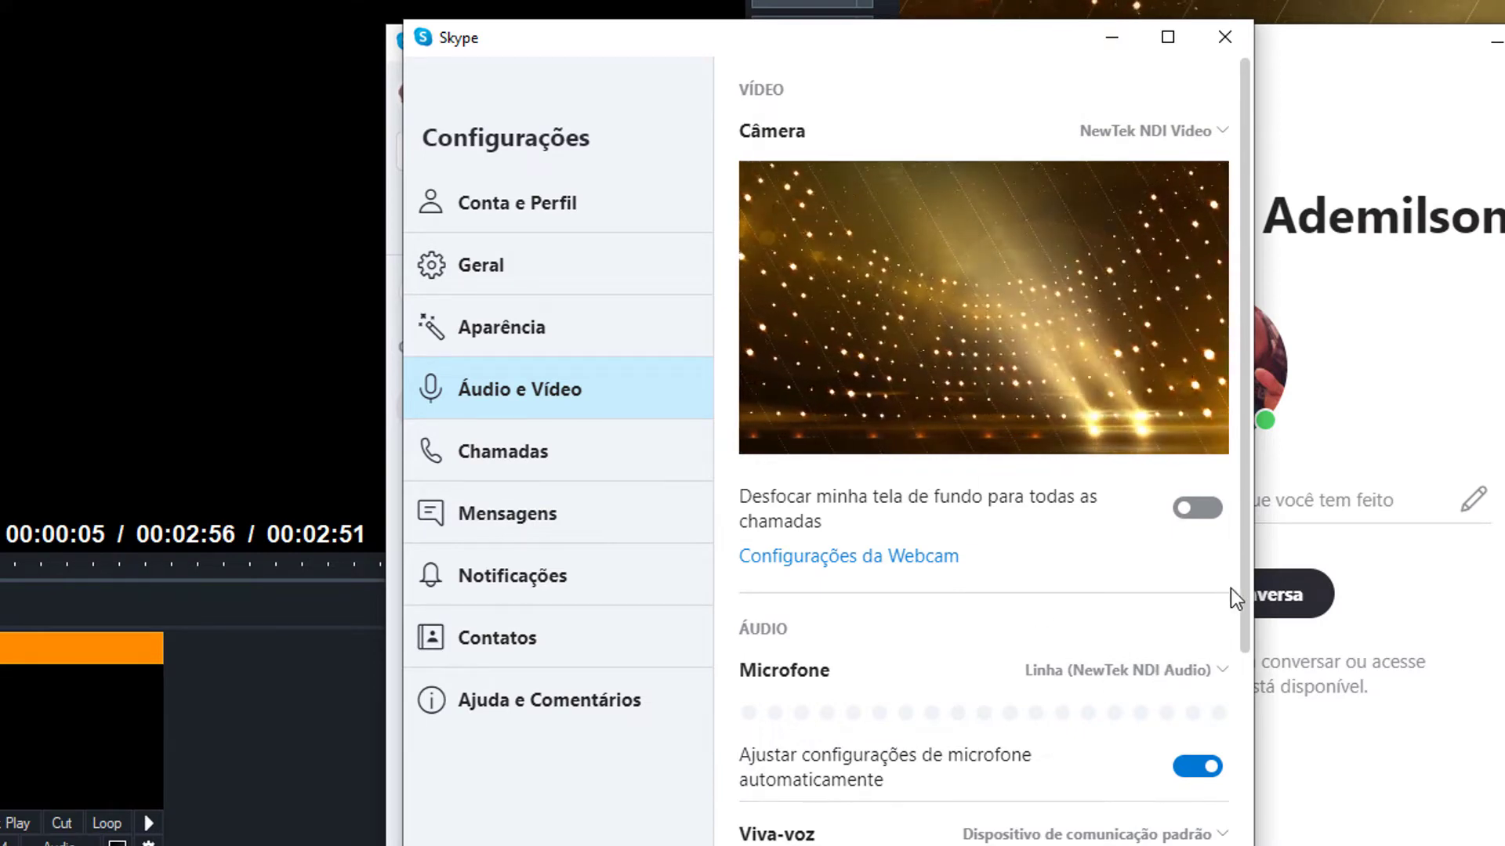
# - Set the Skype microphone to Linha (NewTek NDI Audio)
pyautogui.scroll(-1, 1233, 598)
pyautogui.click(1072, 584)
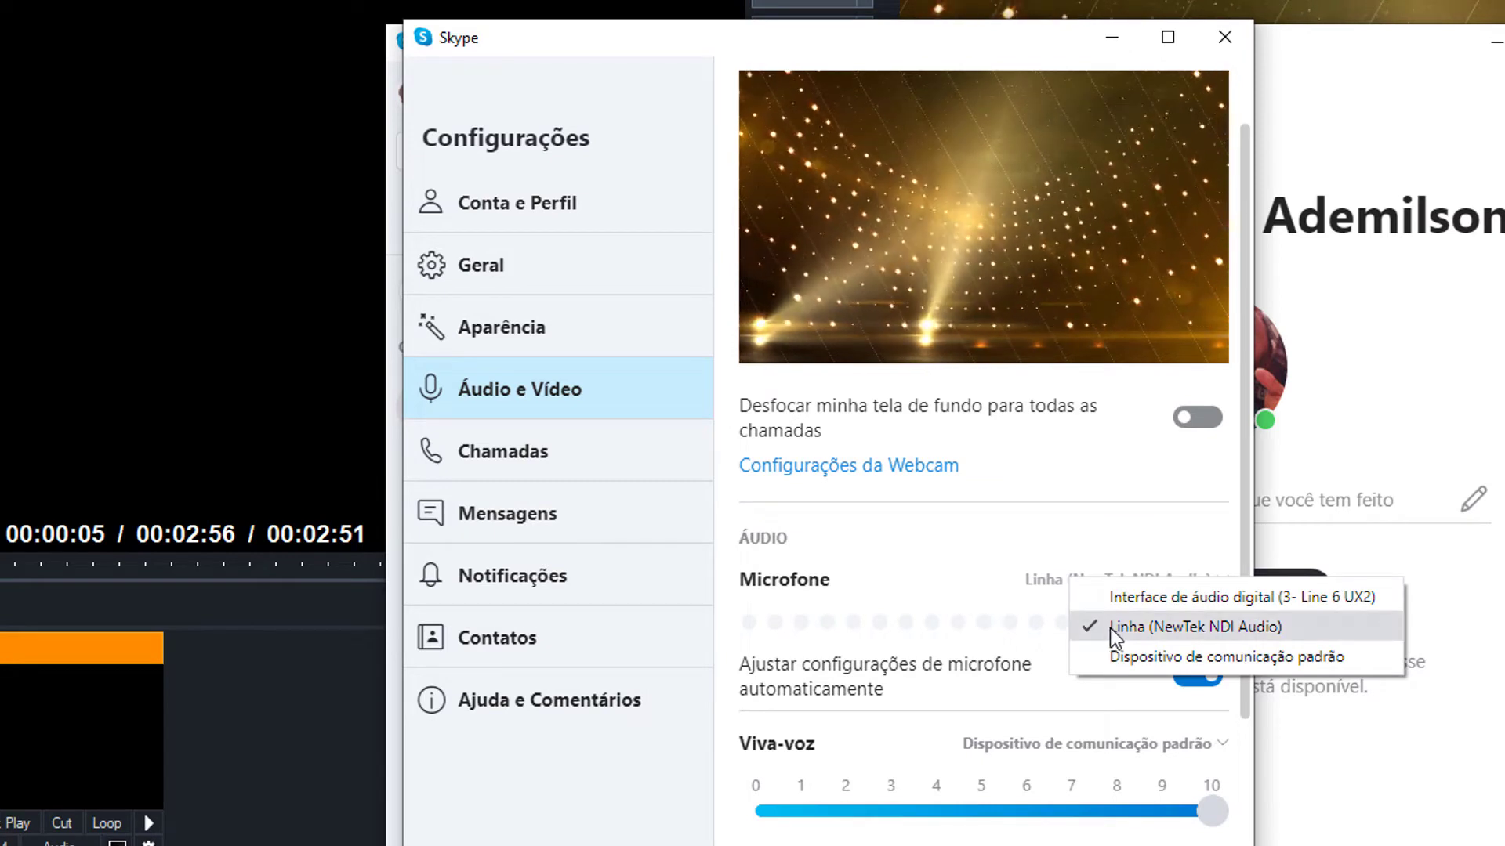
pyautogui.click(1192, 625)
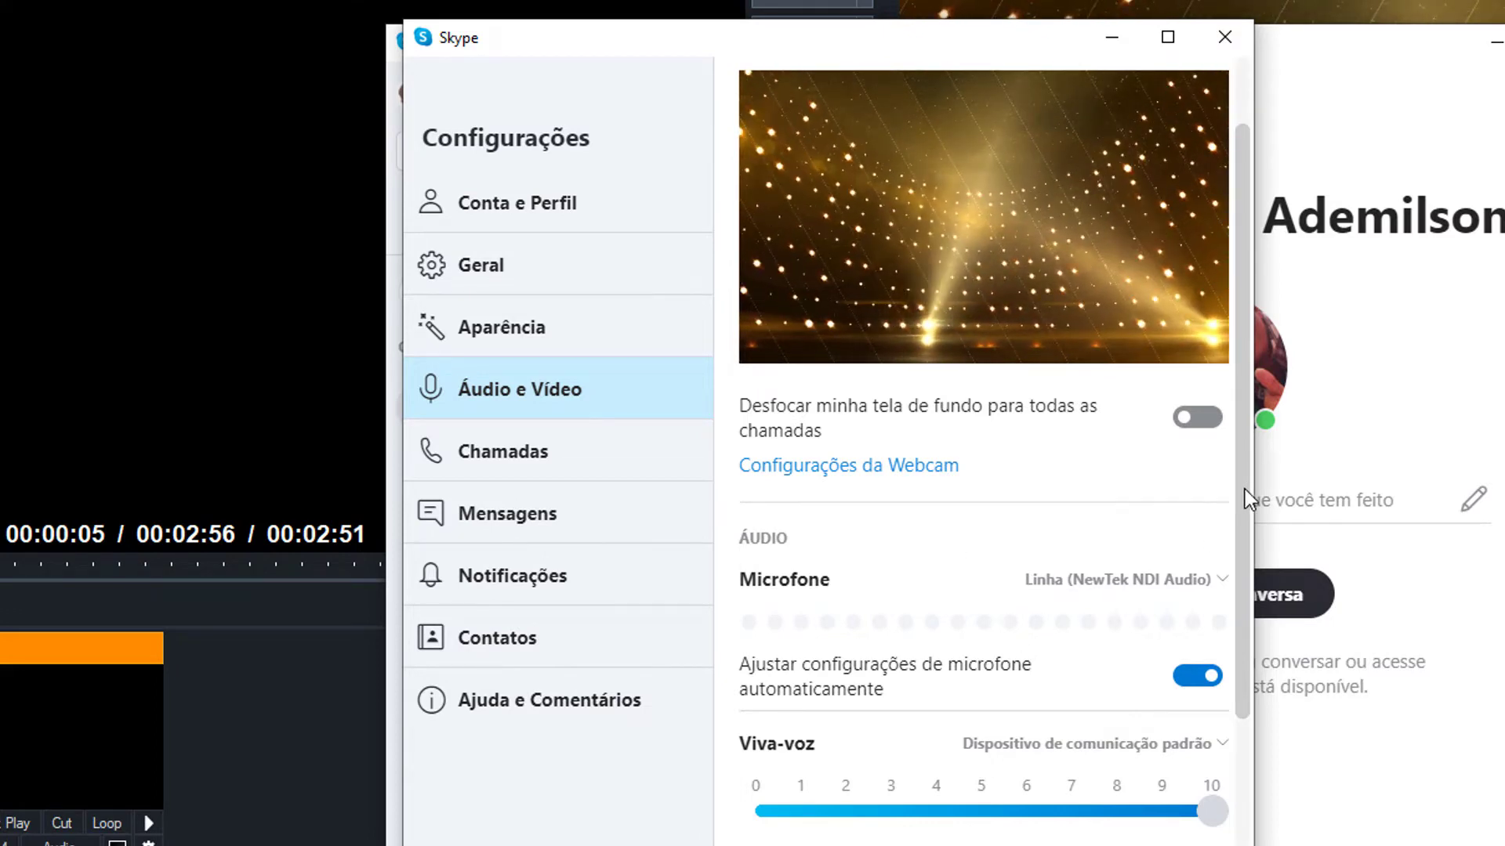
pyautogui.moveTo(1244, 489); pyautogui.dragTo(1225, 458)
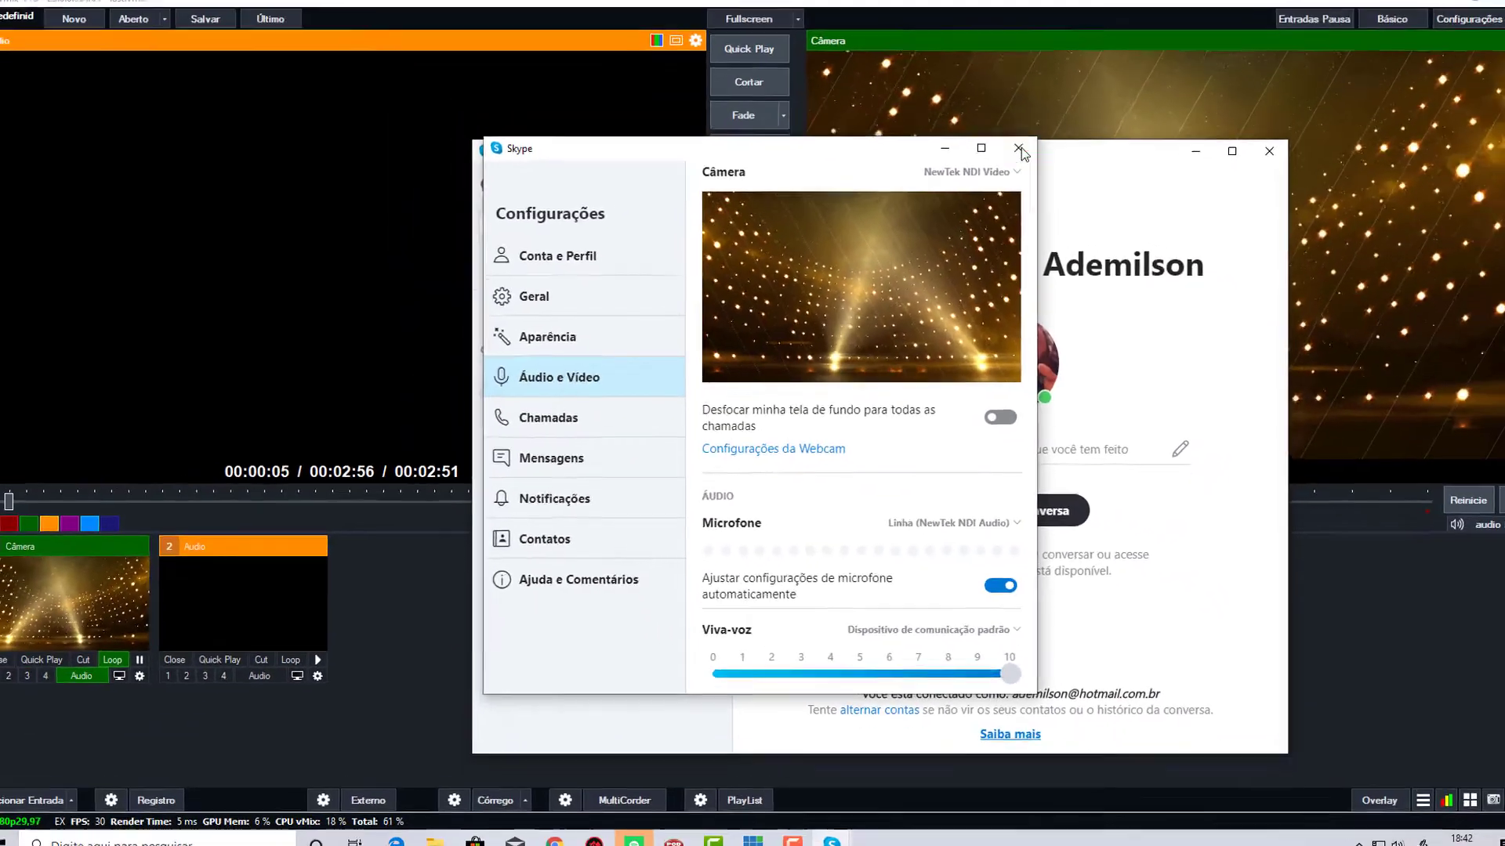
# - Close the Skype windows and display the vMix audio mixer down to the channel controls of the Câmera and Audio inputs
pyautogui.click(1217, 183)
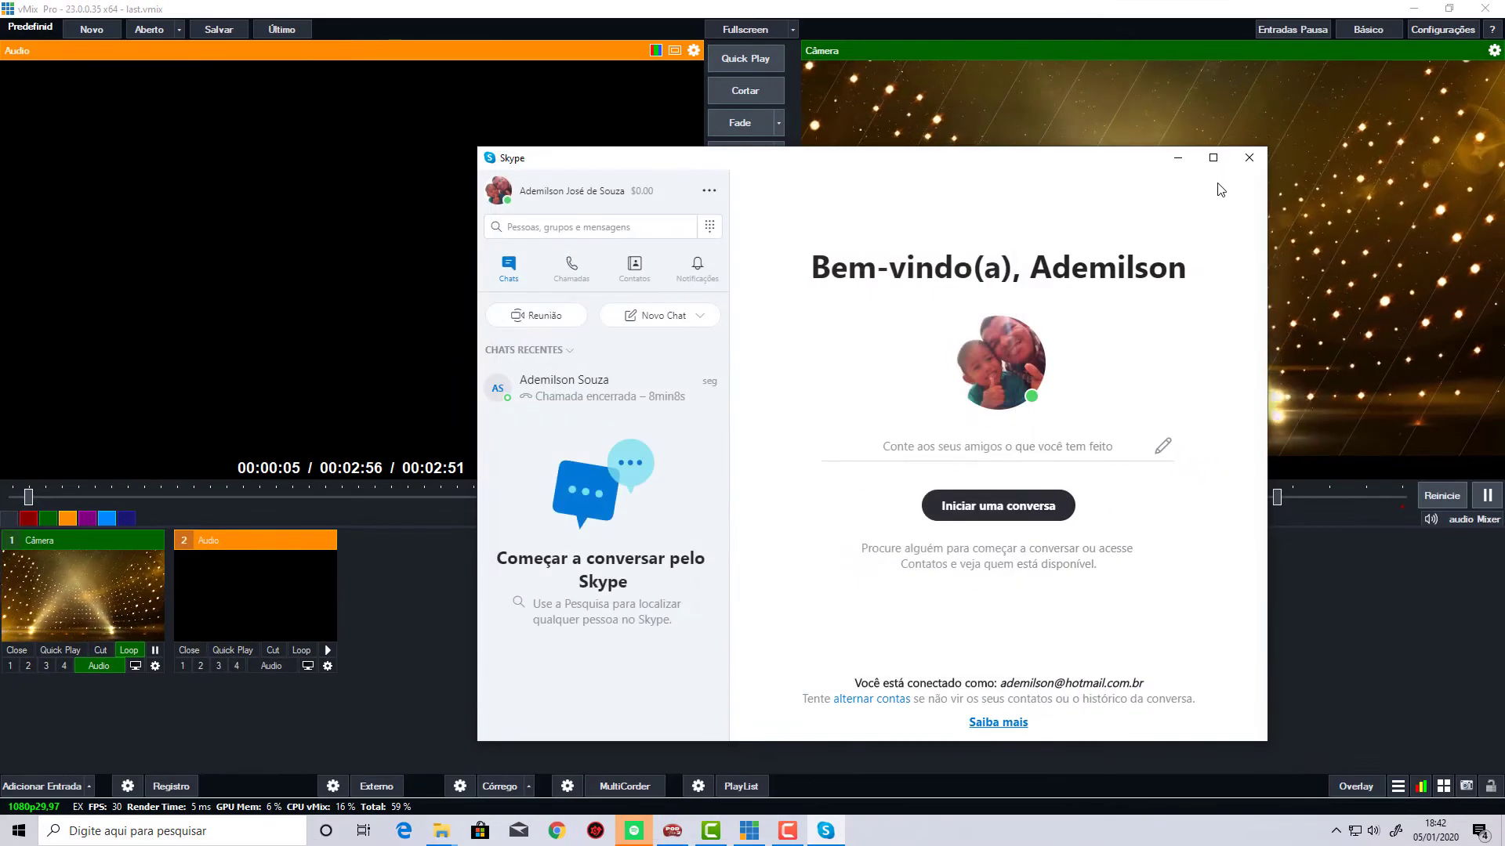
pyautogui.click(1250, 158)
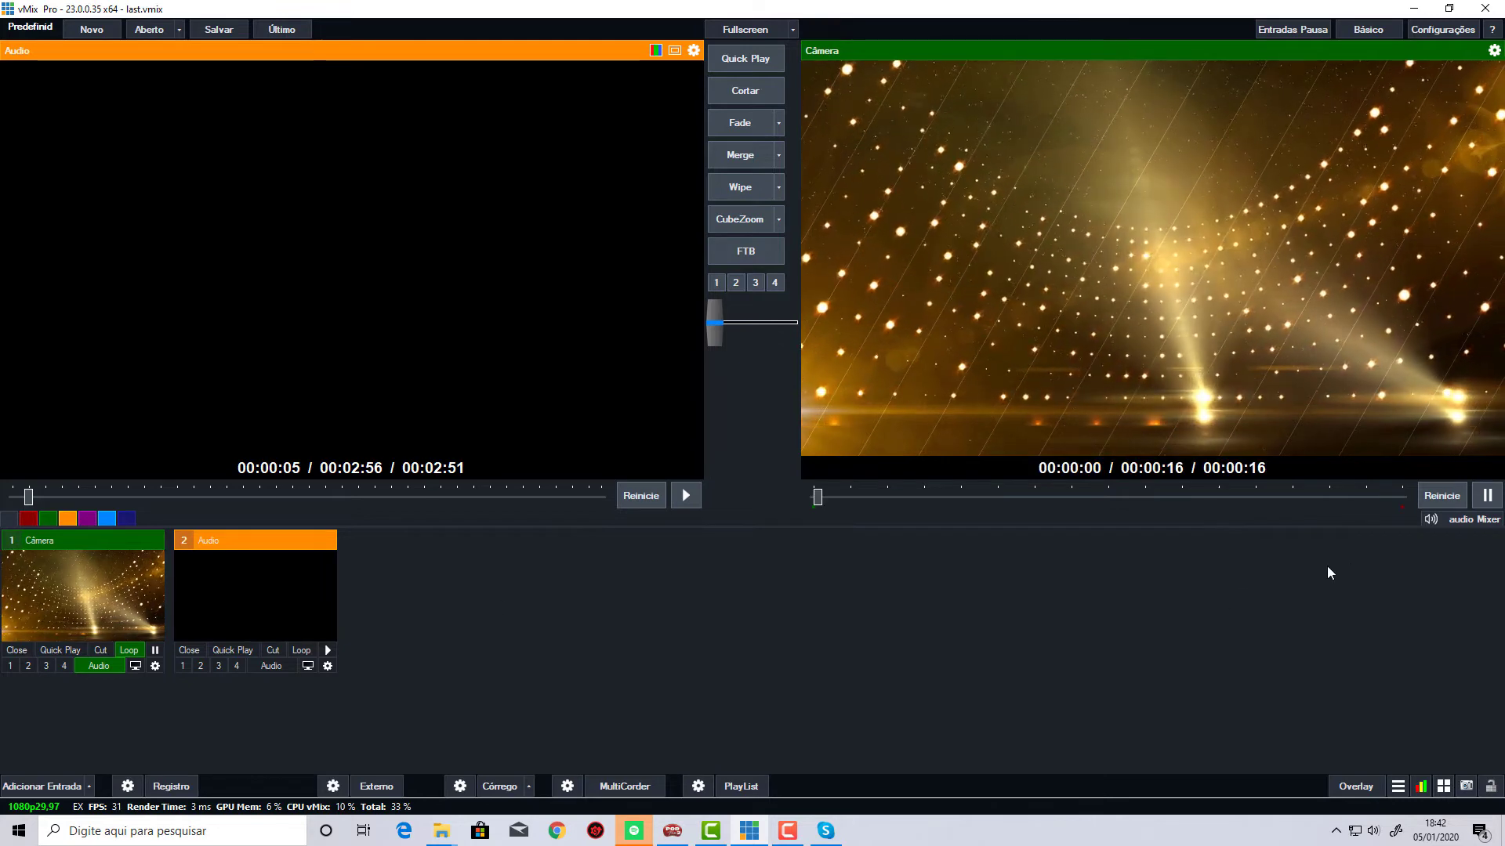
pyautogui.click(1449, 518)
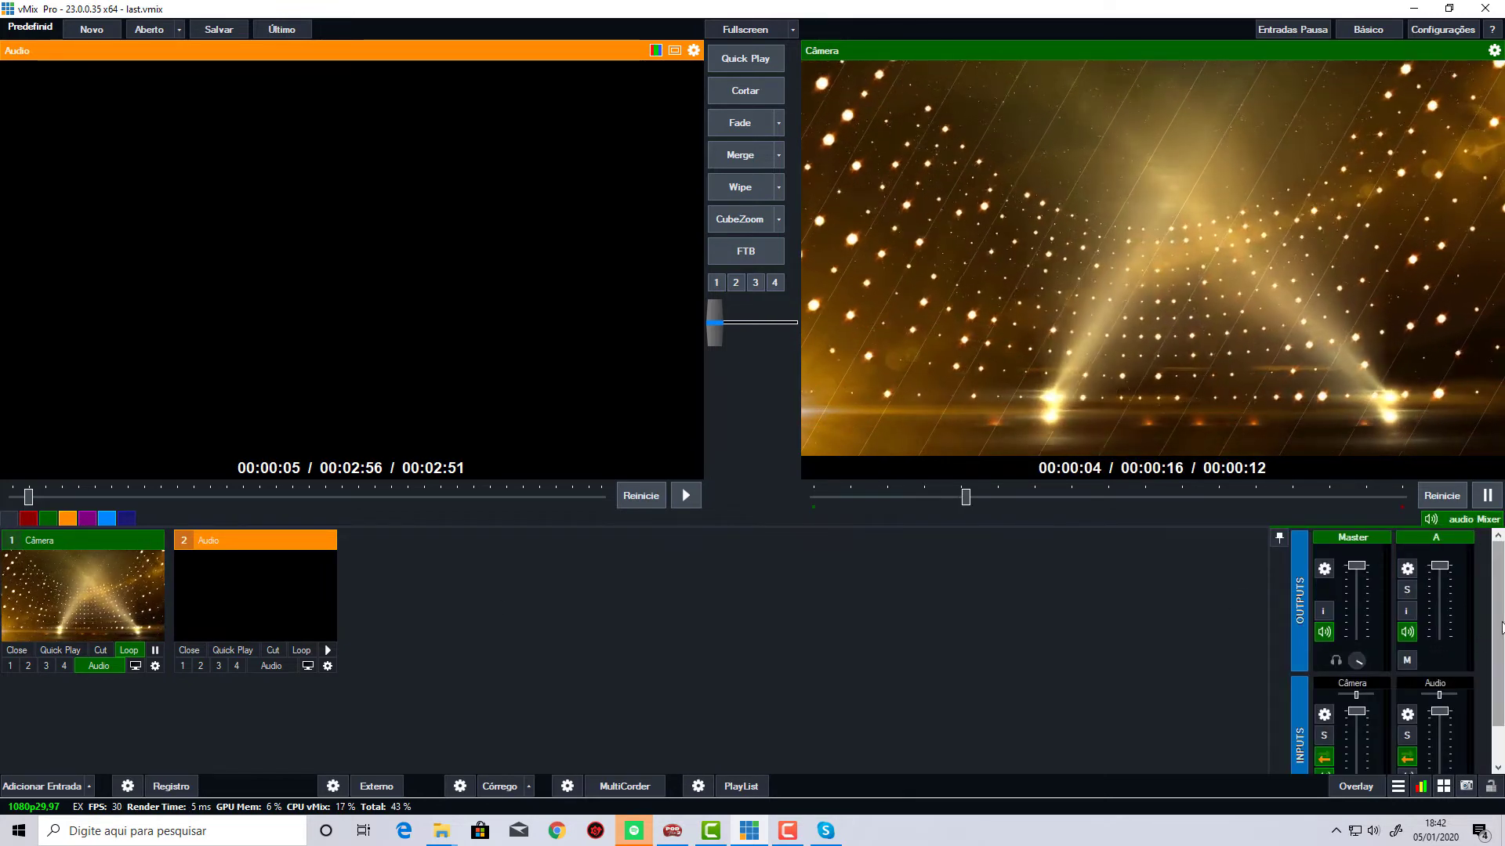
pyautogui.moveTo(1497, 642); pyautogui.dragTo(1497, 688)
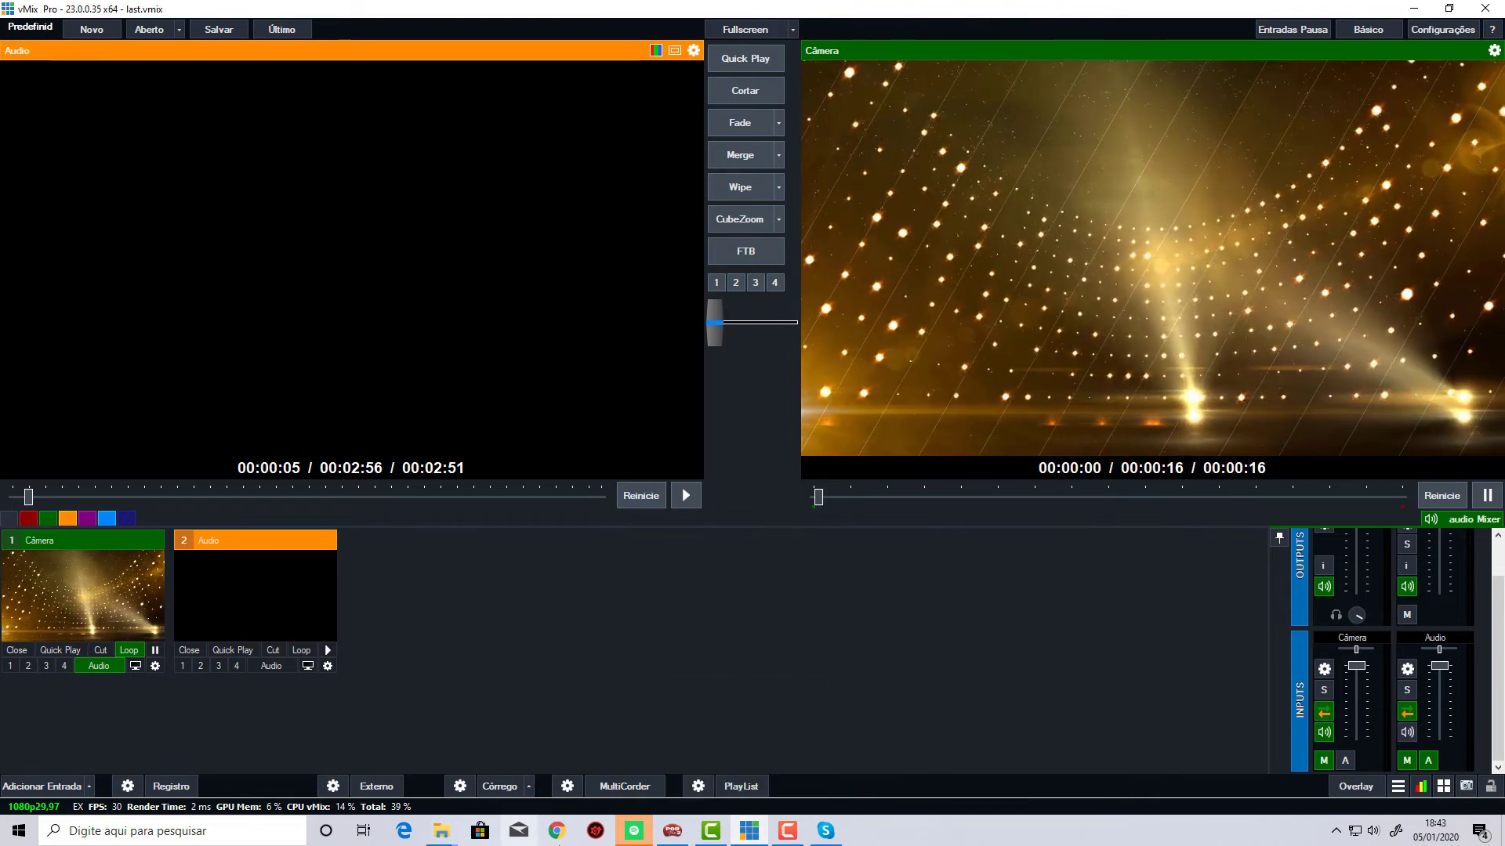
# - Switch to Skype, start a video call with the recent contact, and move the floating call window off the vMix program preview
pyautogui.click(825, 830)
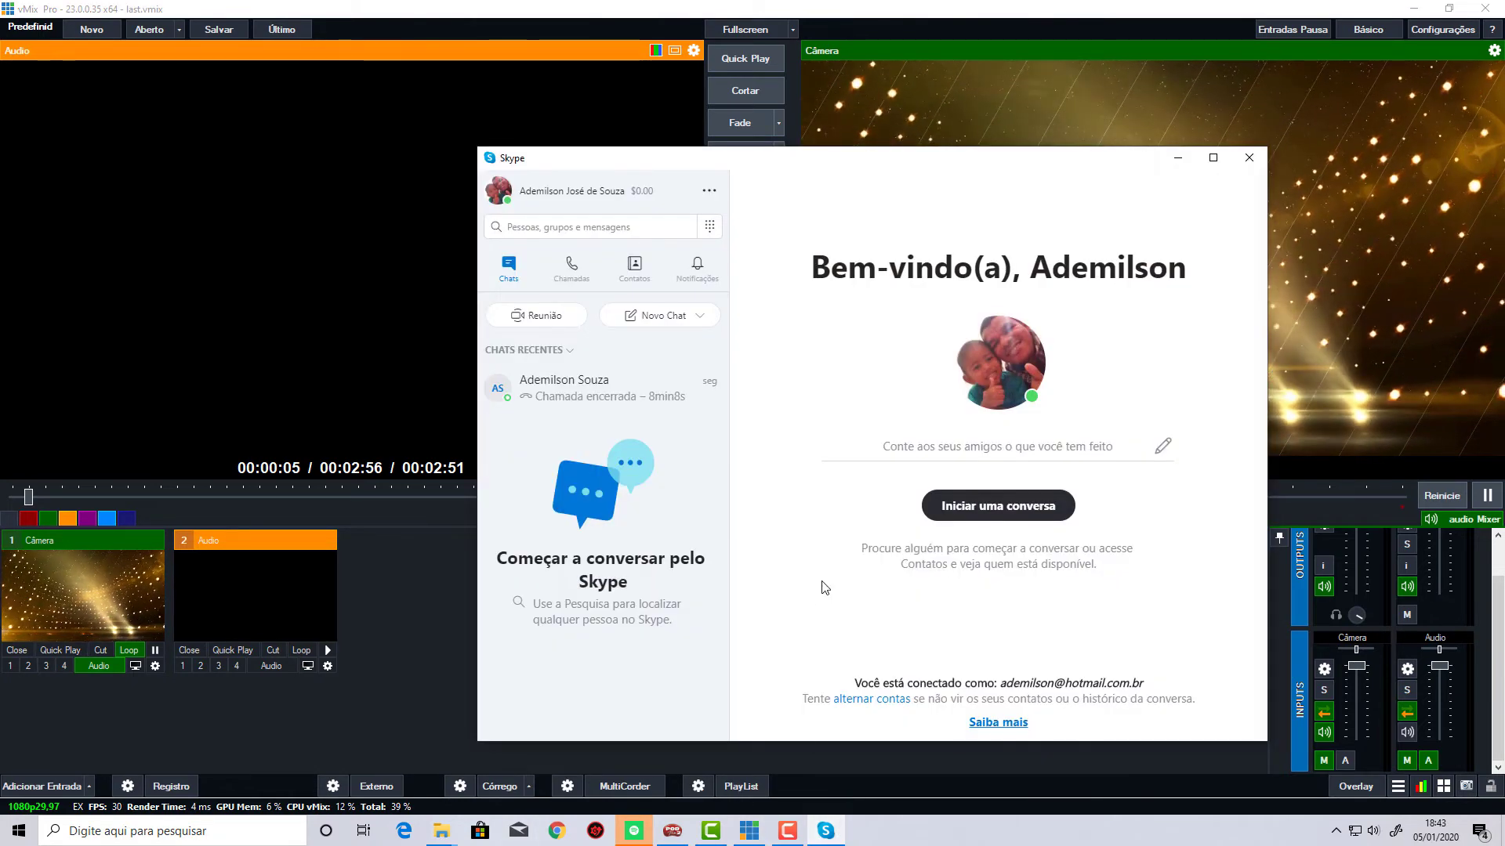
pyautogui.click(636, 400)
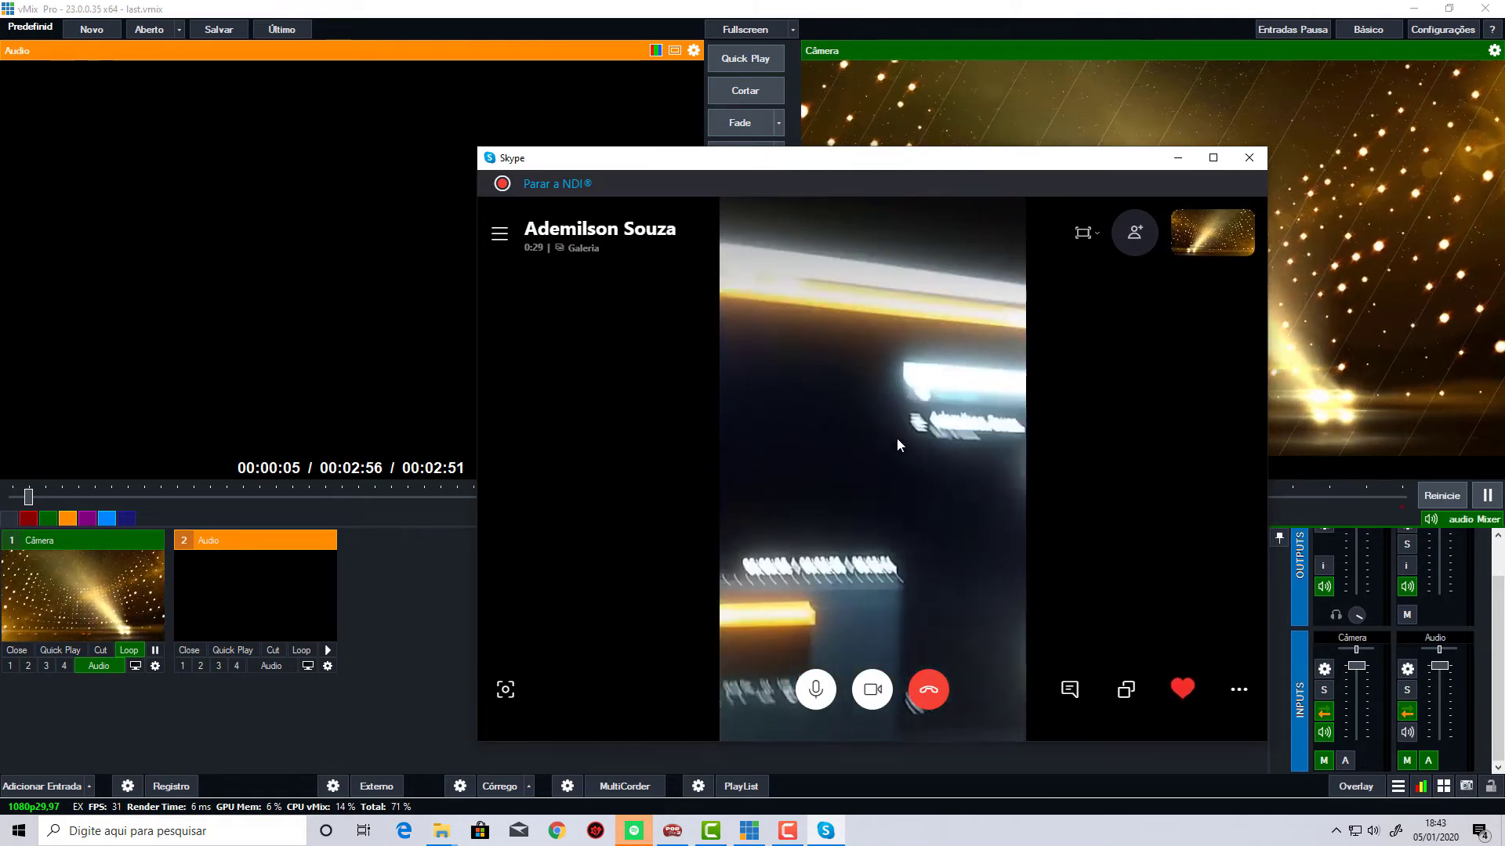
pyautogui.click(469, 529)
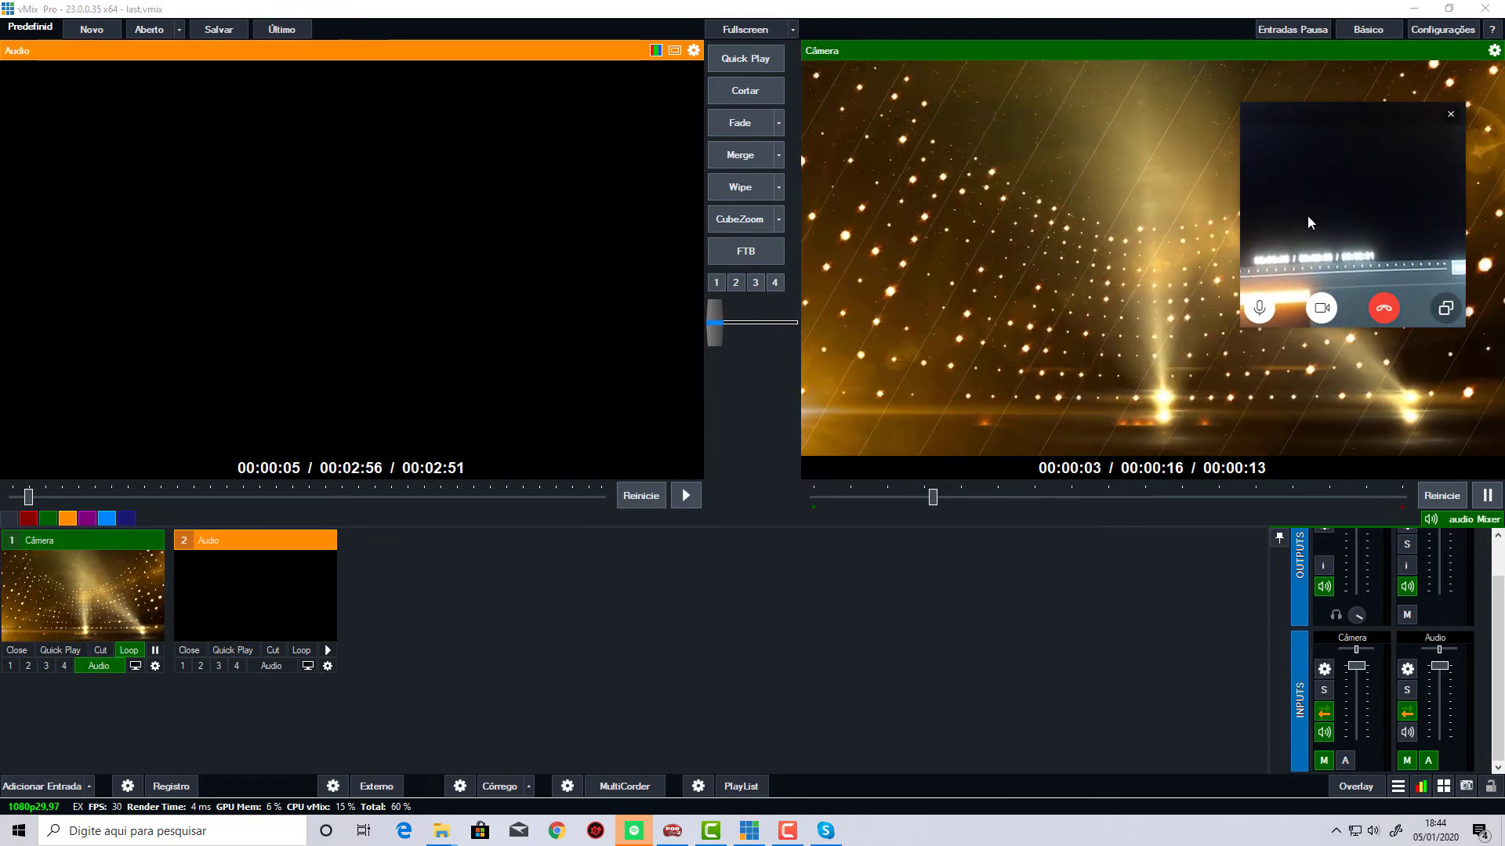
pyautogui.moveTo(1305, 111); pyautogui.dragTo(1304, 546)
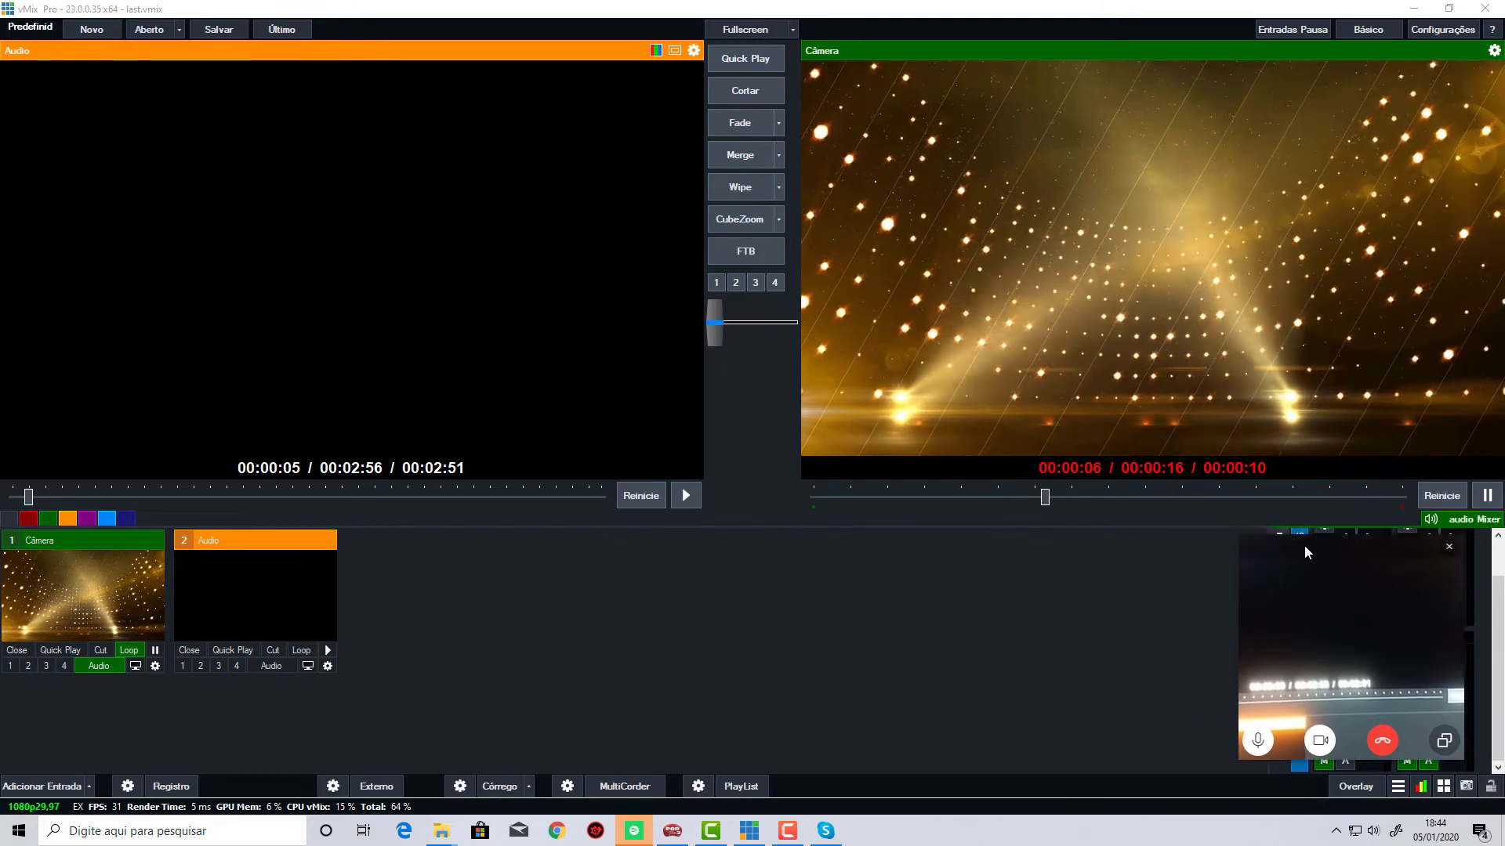
# - Add the call participant's Skype NDI feed from WF-1602SAMPLE to vMix as input 3
pyautogui.click(47, 788)
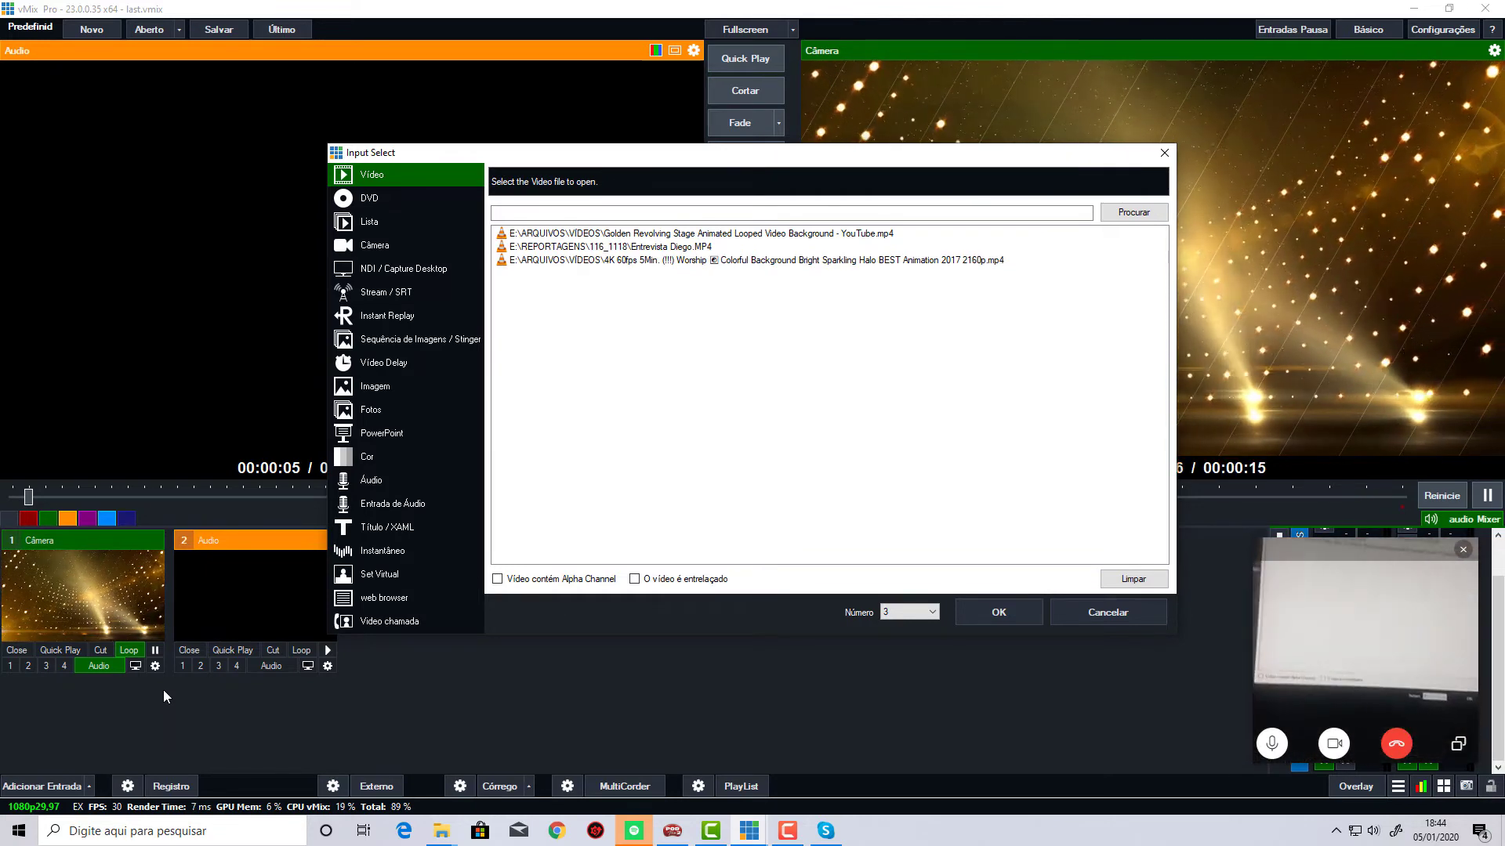
pyautogui.click(434, 268)
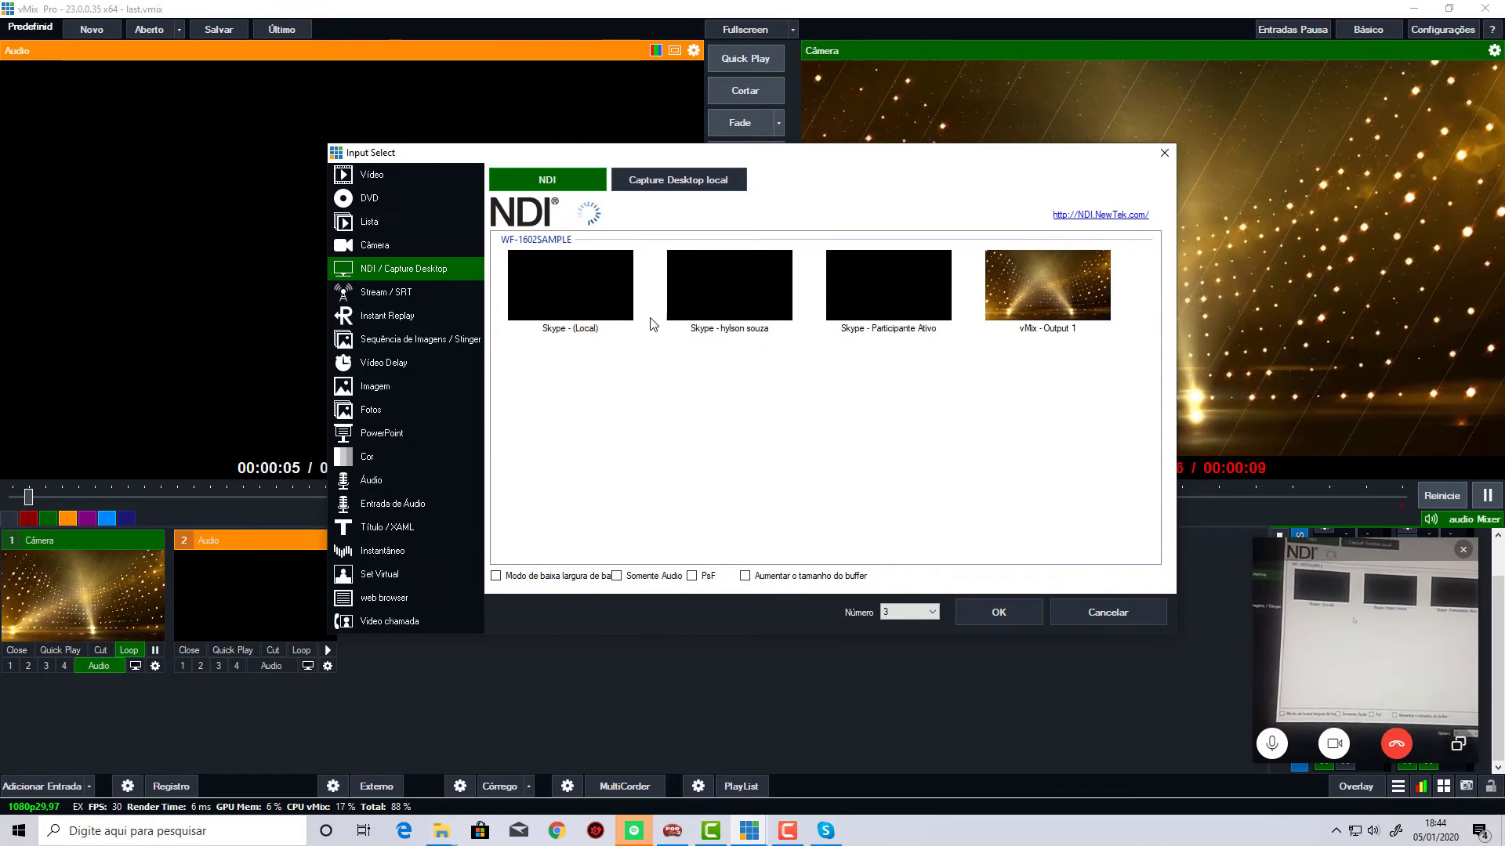
pyautogui.click(716, 290)
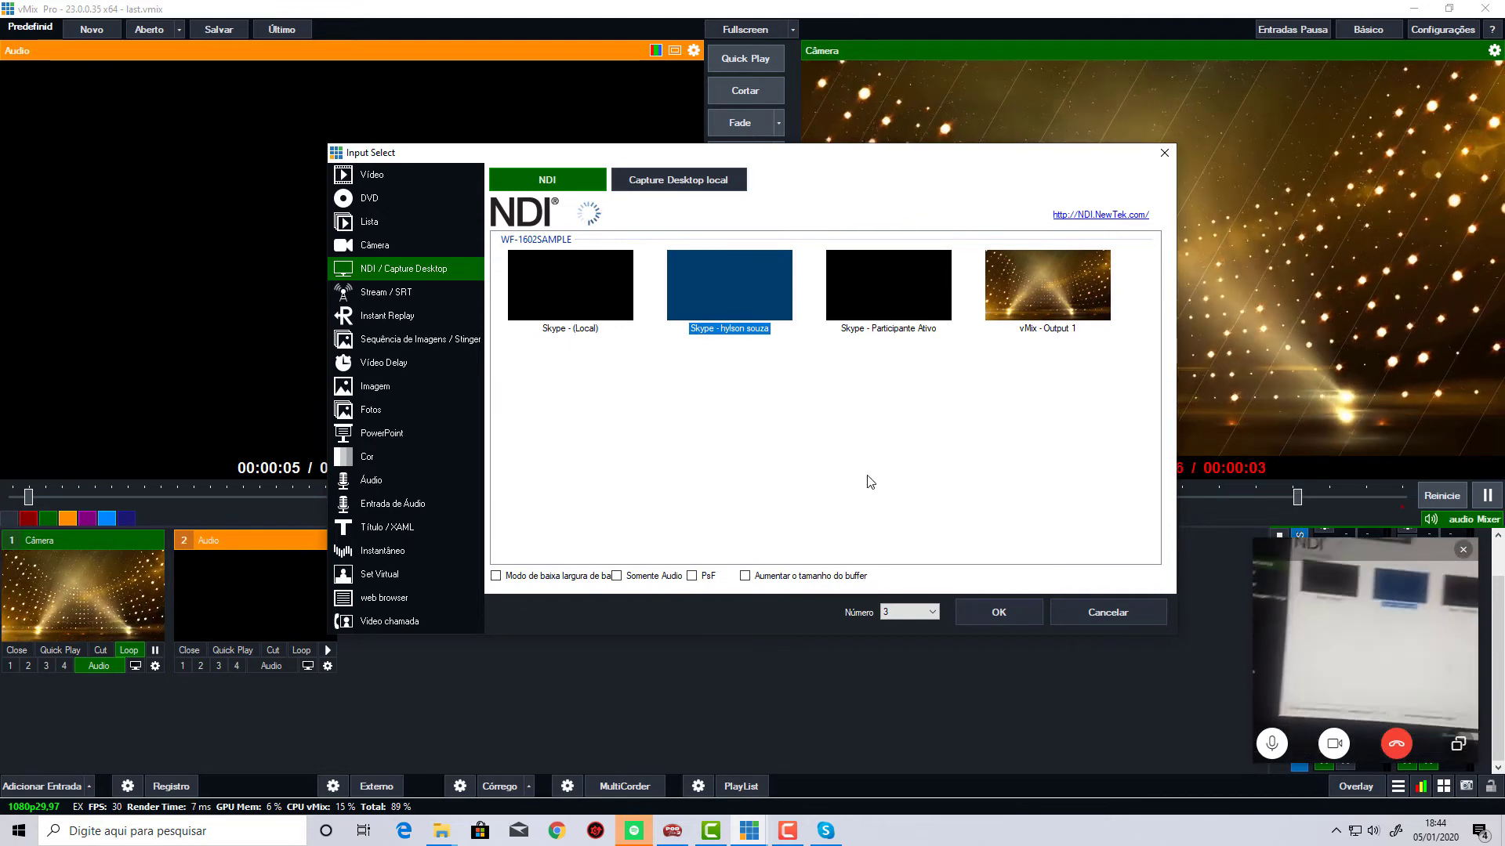
pyautogui.click(1000, 611)
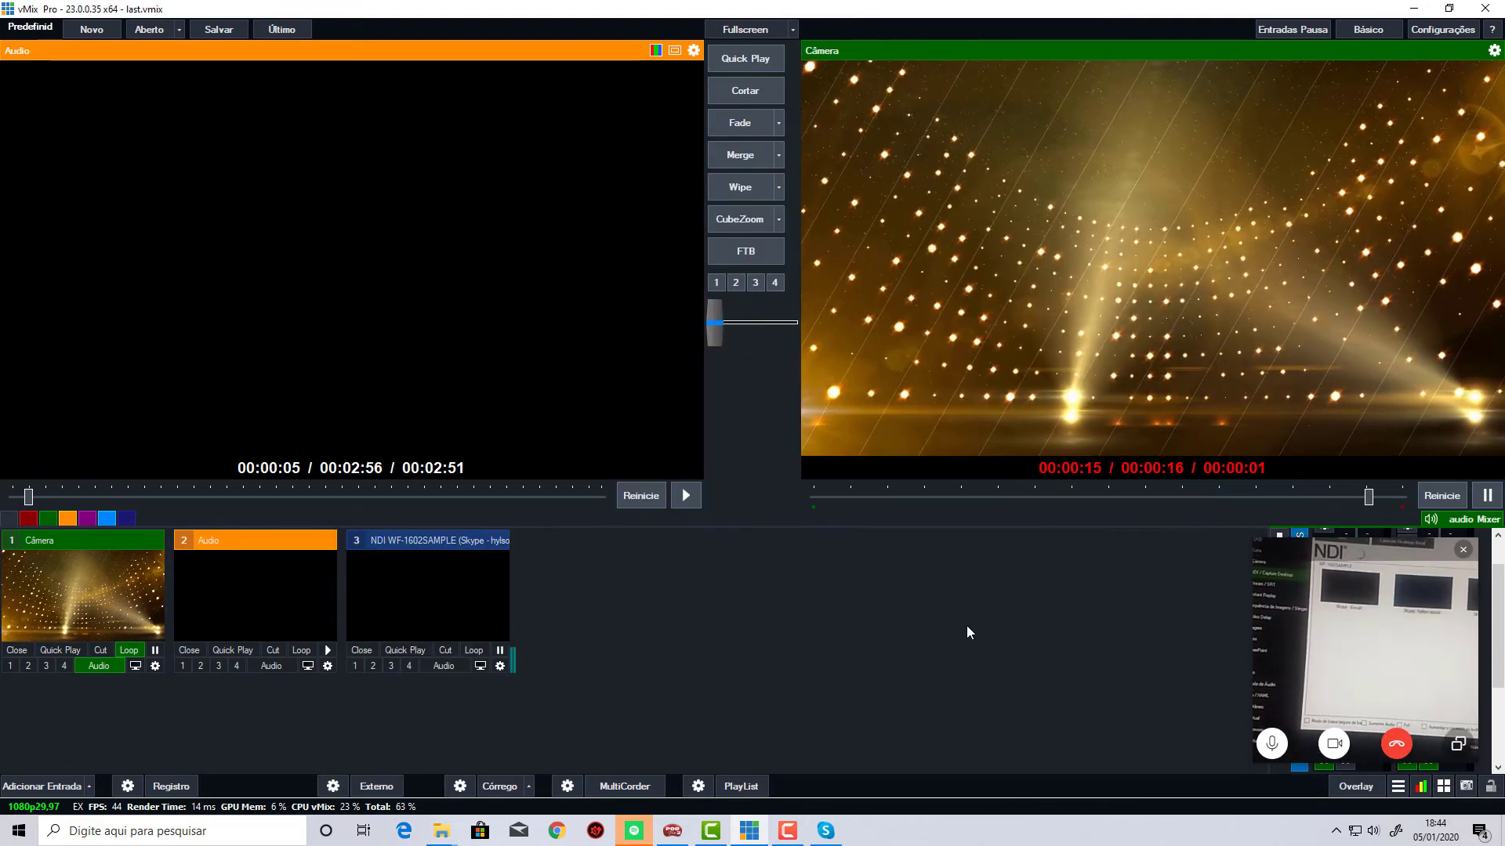